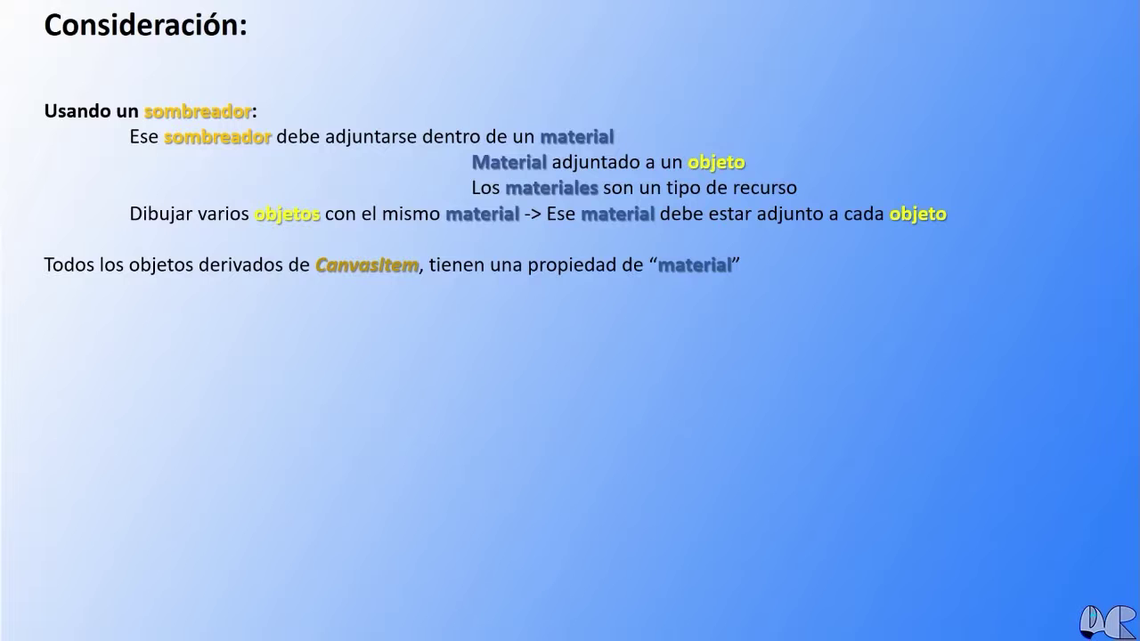
- Advance to the Consideración slide point about materials inherited from the parent CanvasItem
key(Right)
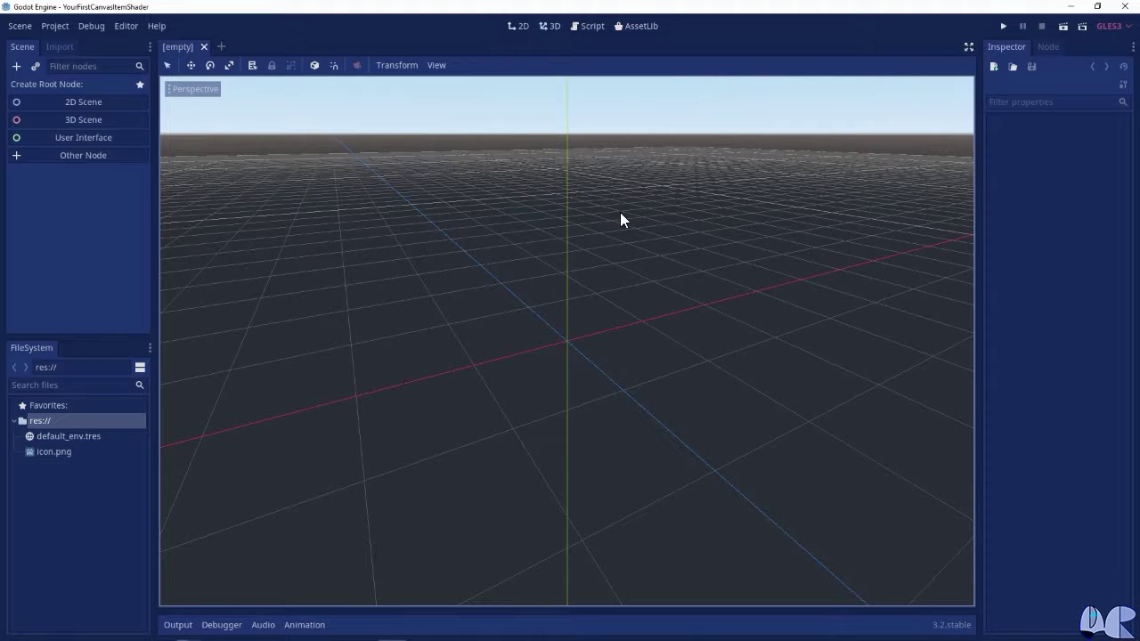
- Add a Sprite root node found by searching 'sprite', and give it the icon.png texture
click(16, 68)
text(sprite)
key(Return)
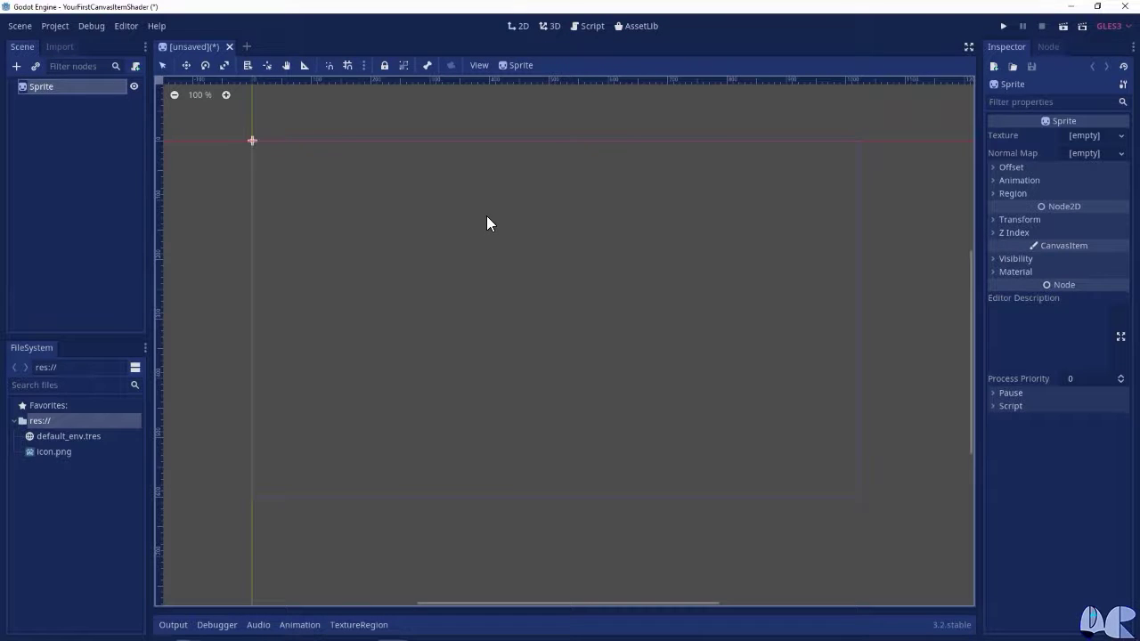
click(16, 68)
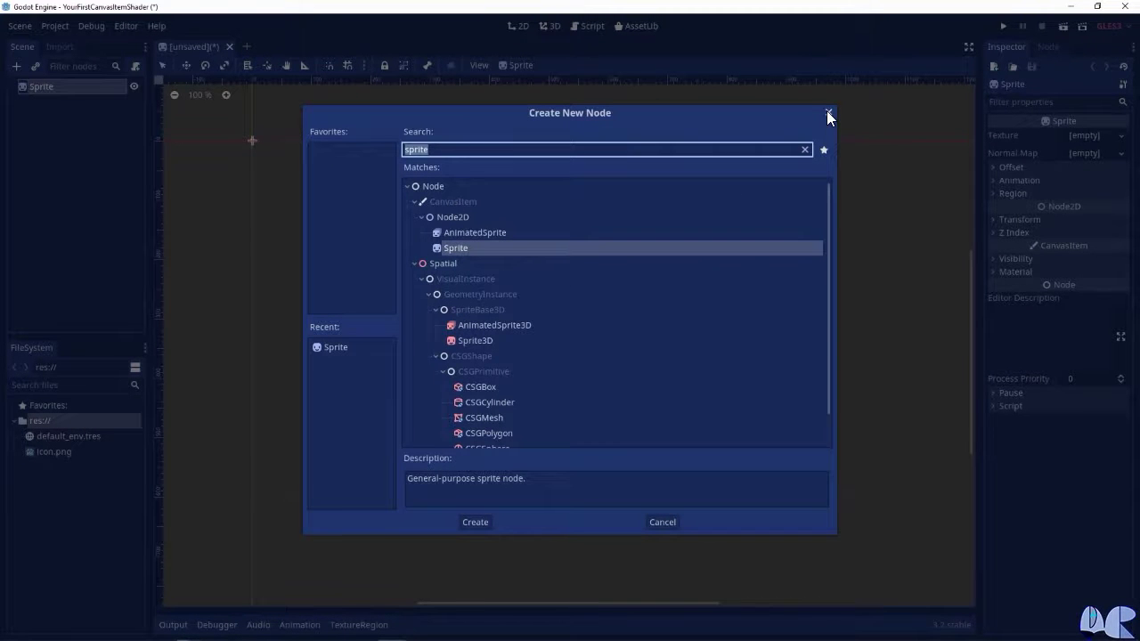
click(827, 112)
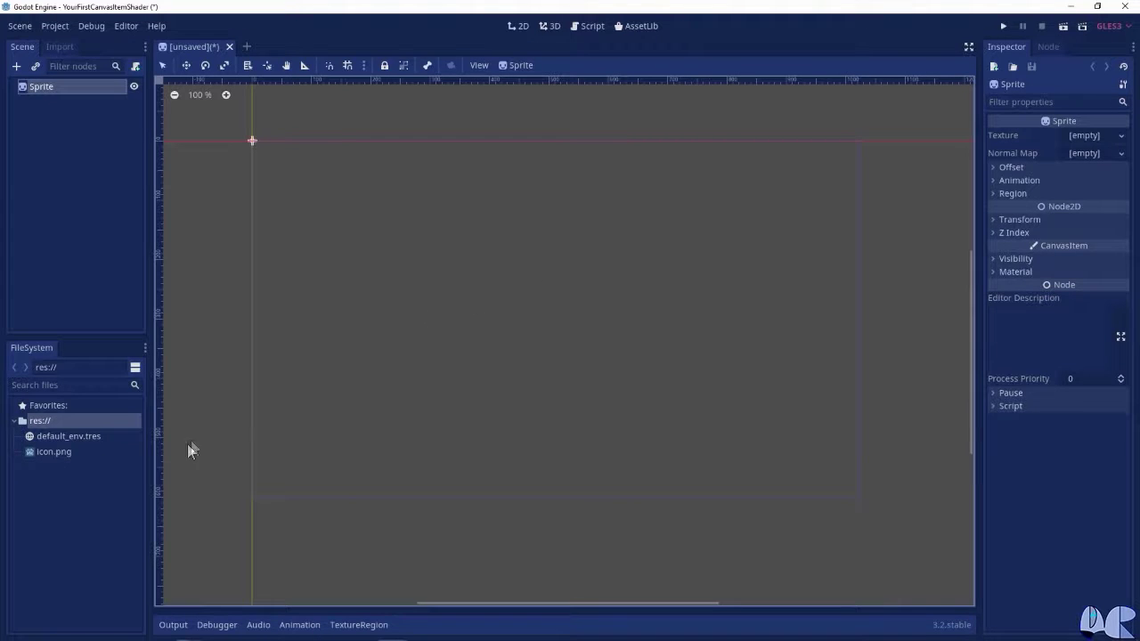
drag(55, 451, 1086, 136)
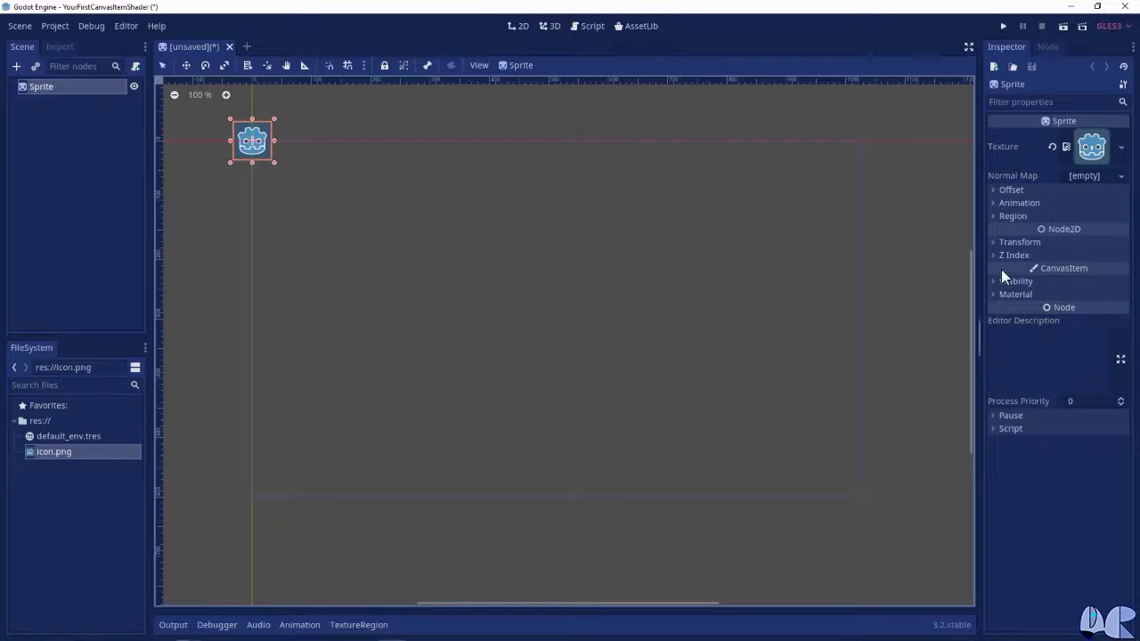
- Set the Sprite's Transform position to x 512, y 300
click(1020, 245)
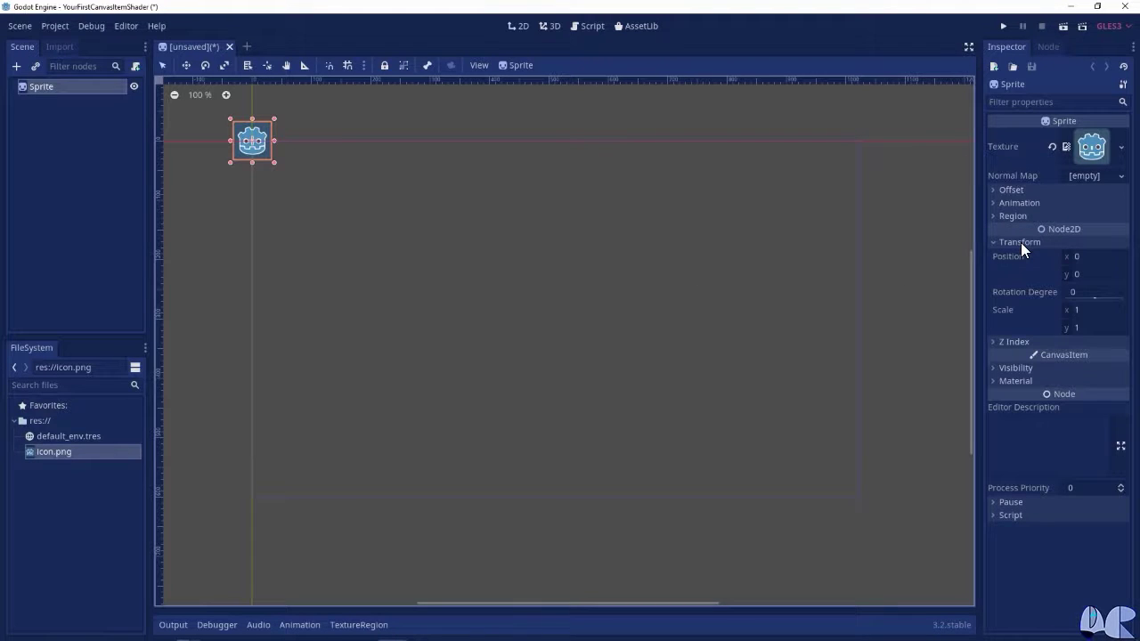
click(1080, 256)
text(512)
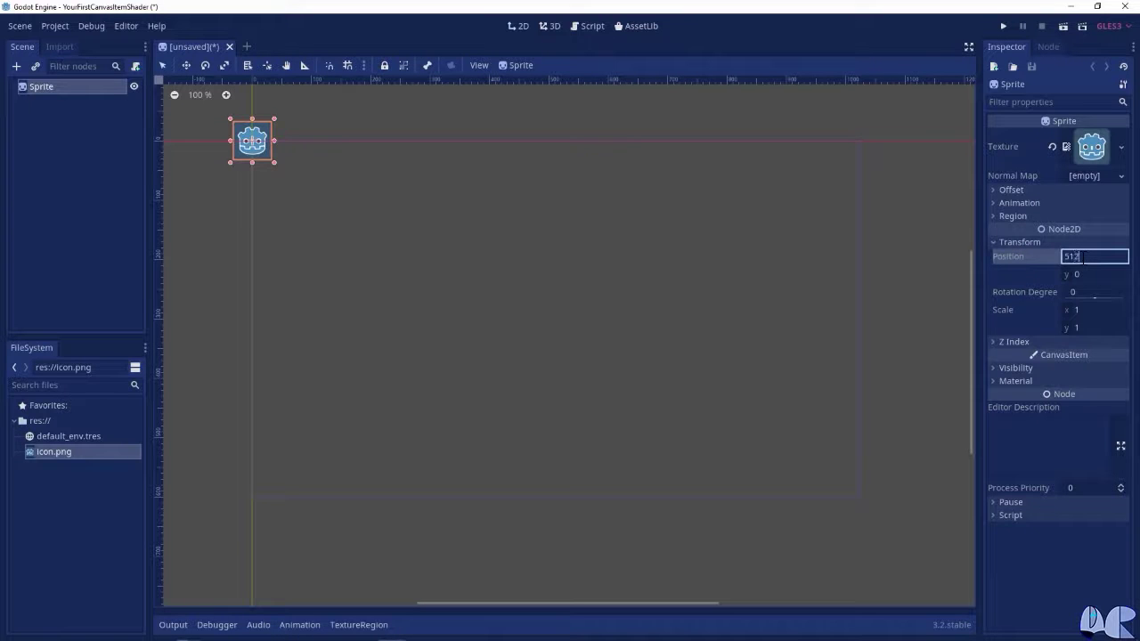
key(Tab)
text(3)
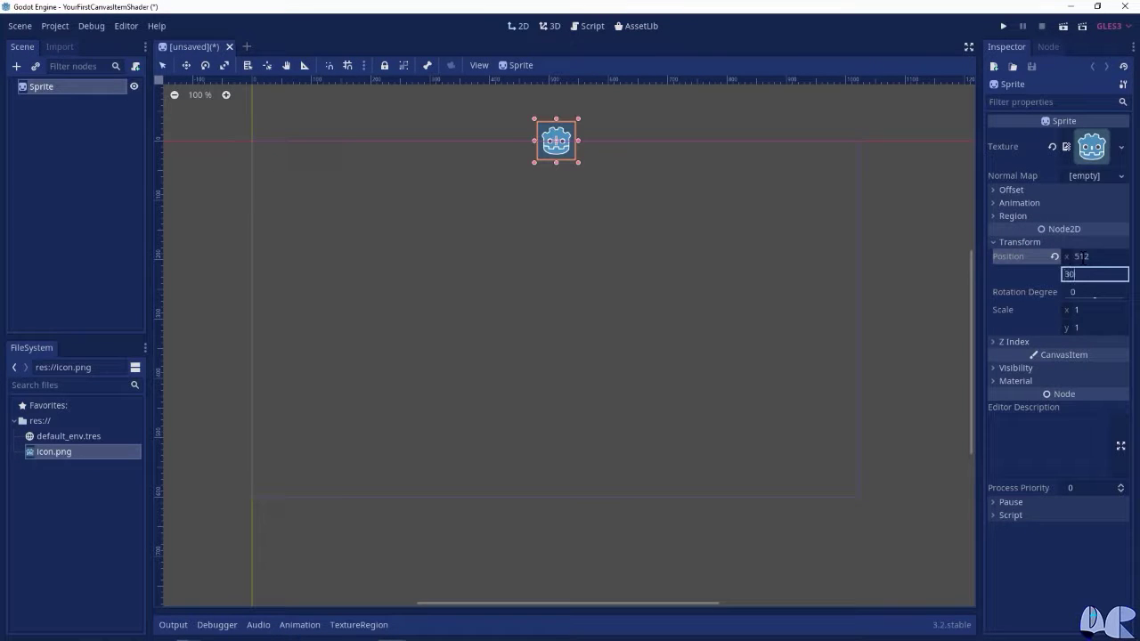
text(00)
key(Return)
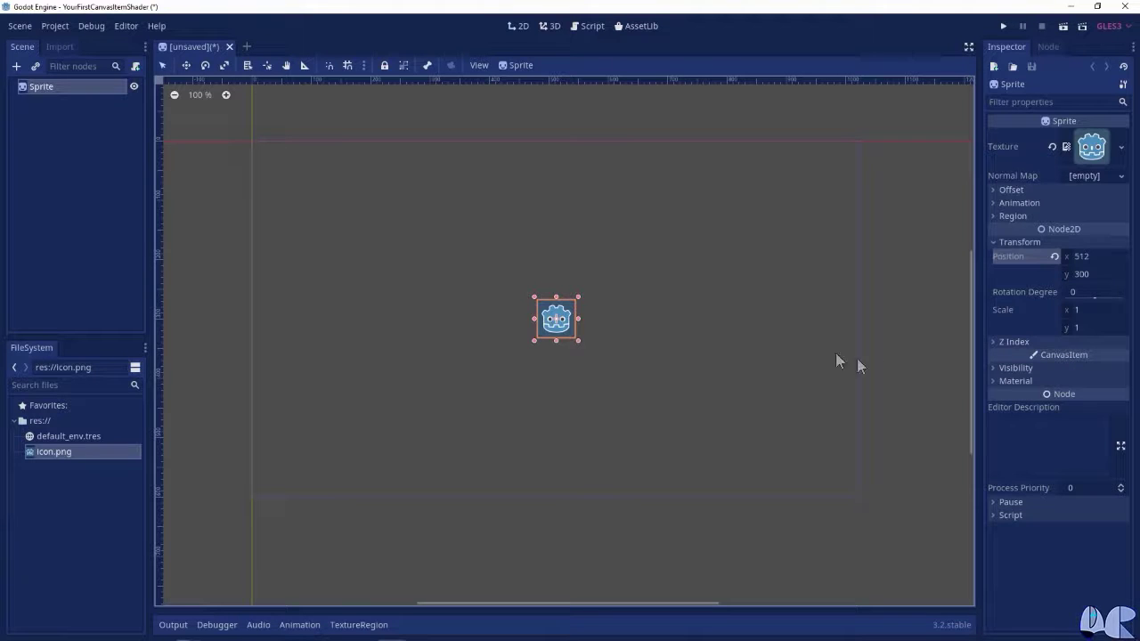
- Assign the Sprite's Material a New ShaderMaterial whose Shader is a New Shader
click(1023, 383)
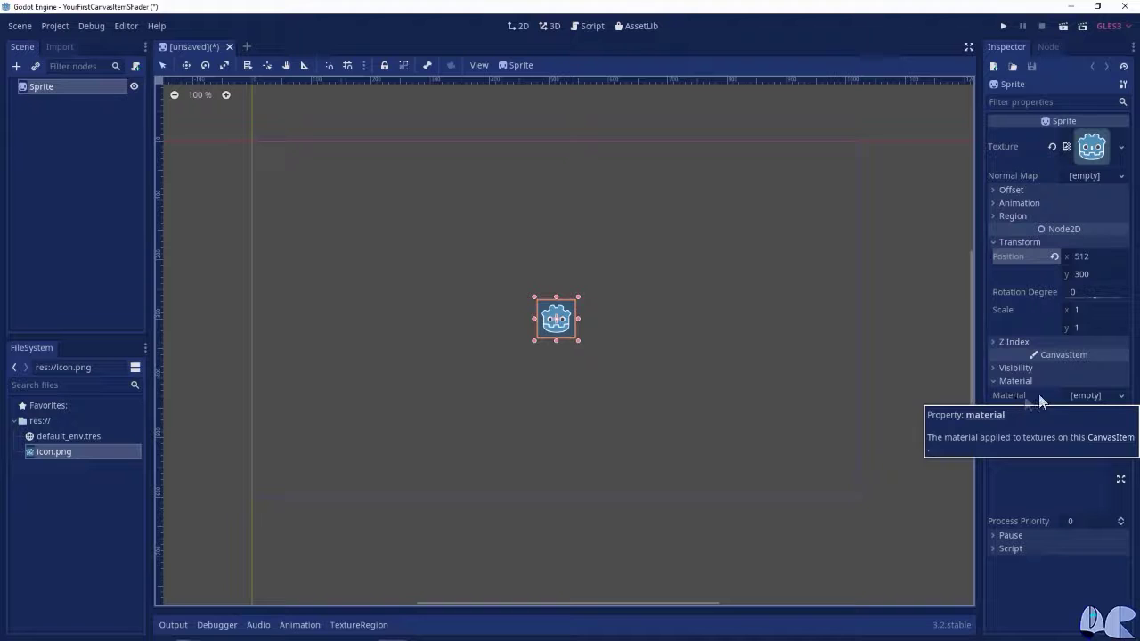
click(1108, 395)
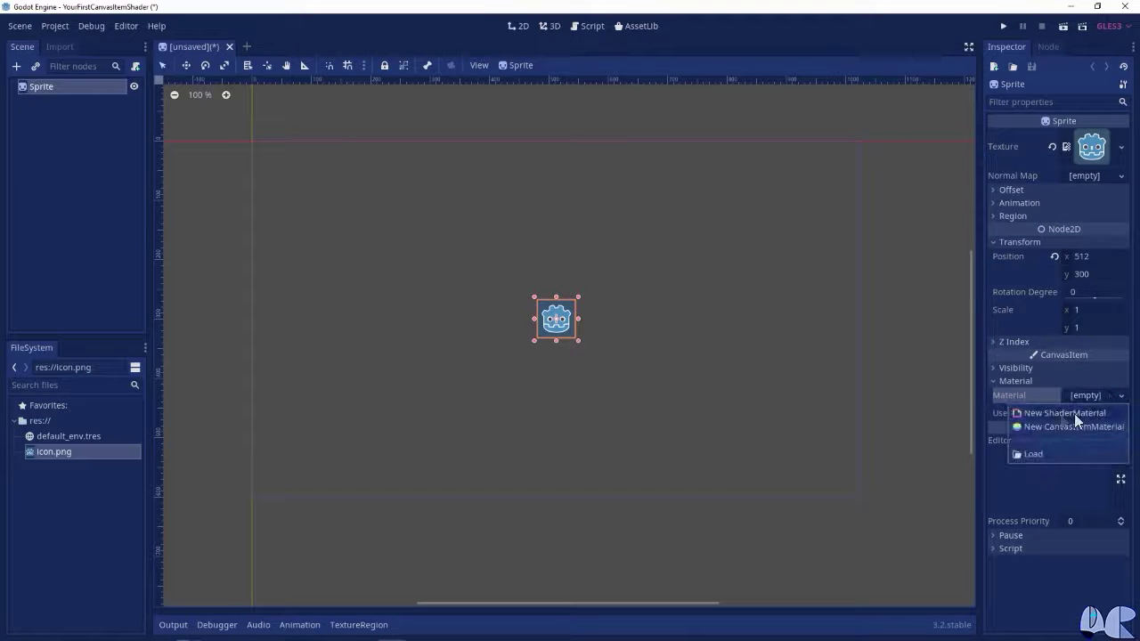
click(1093, 413)
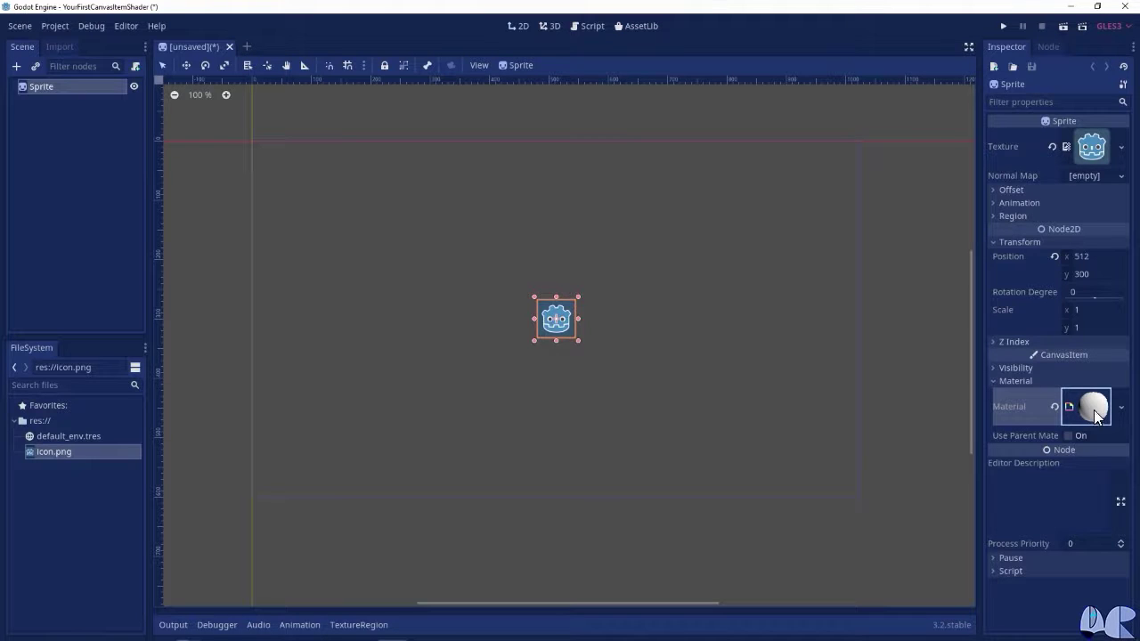
click(1095, 411)
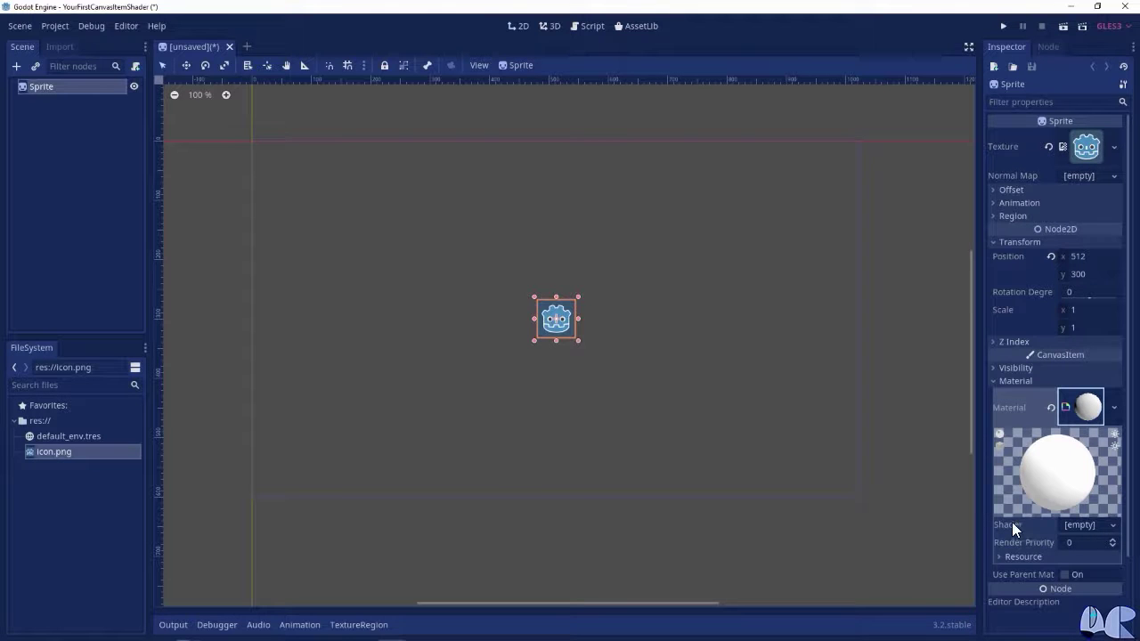
click(1096, 522)
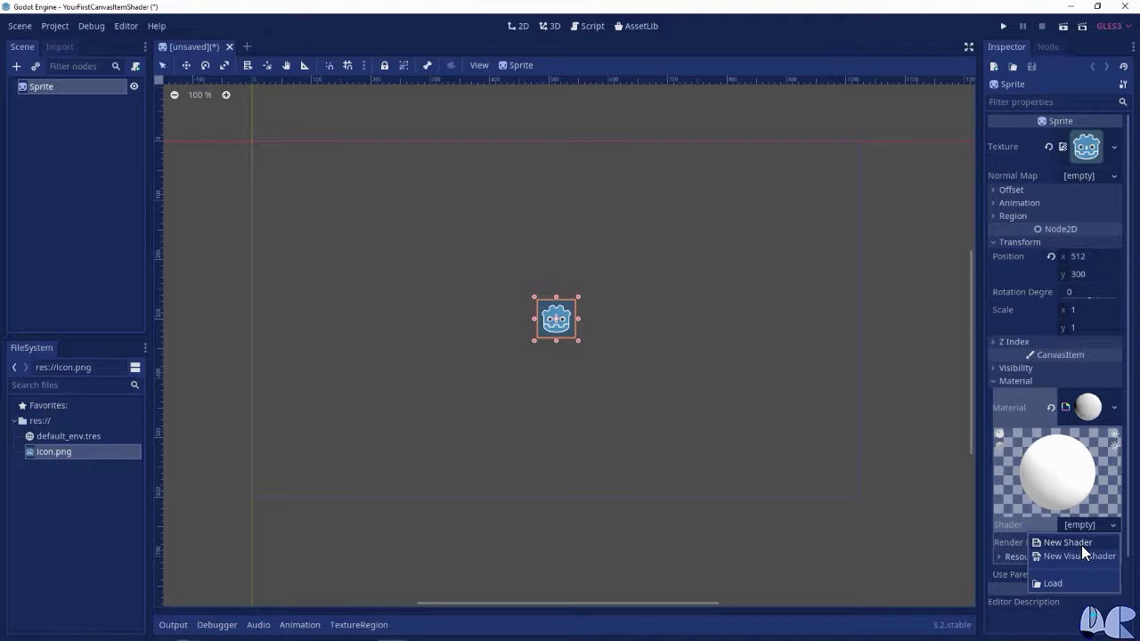
click(1081, 543)
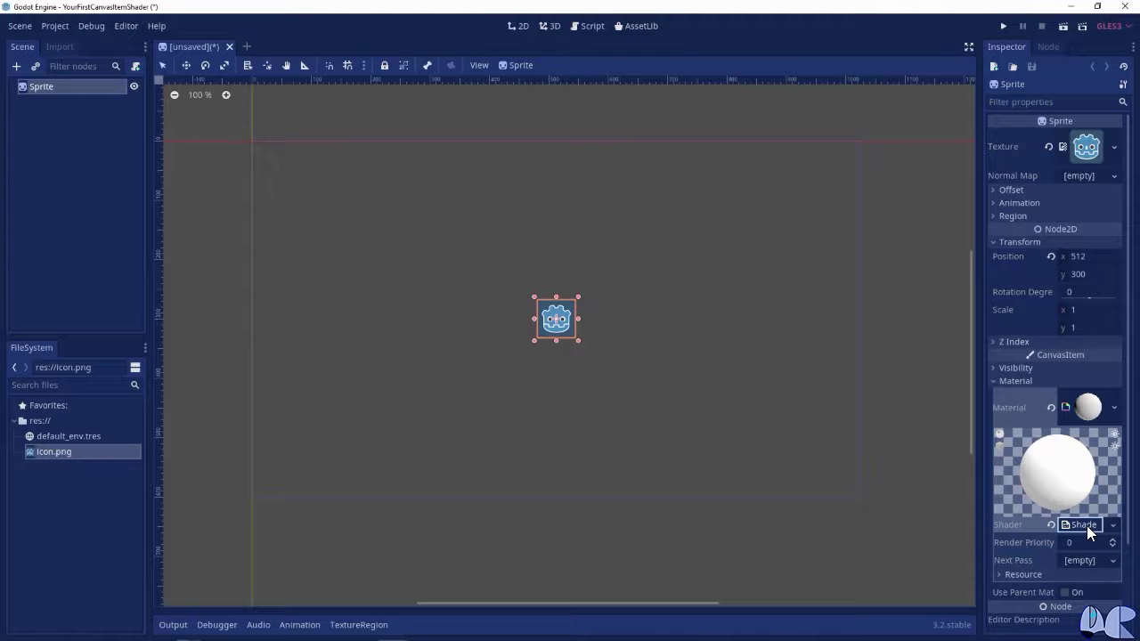
click(1087, 526)
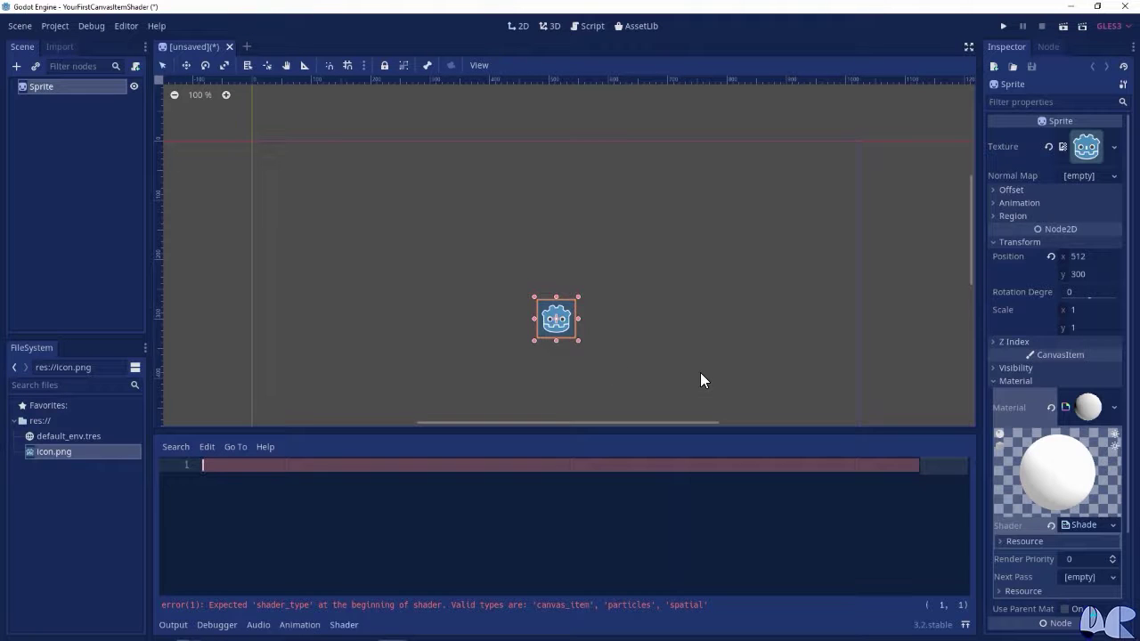
- Write 'shader_type canvas_item;' on the shader's first line
text(shader)
text(_type canvas_item;)
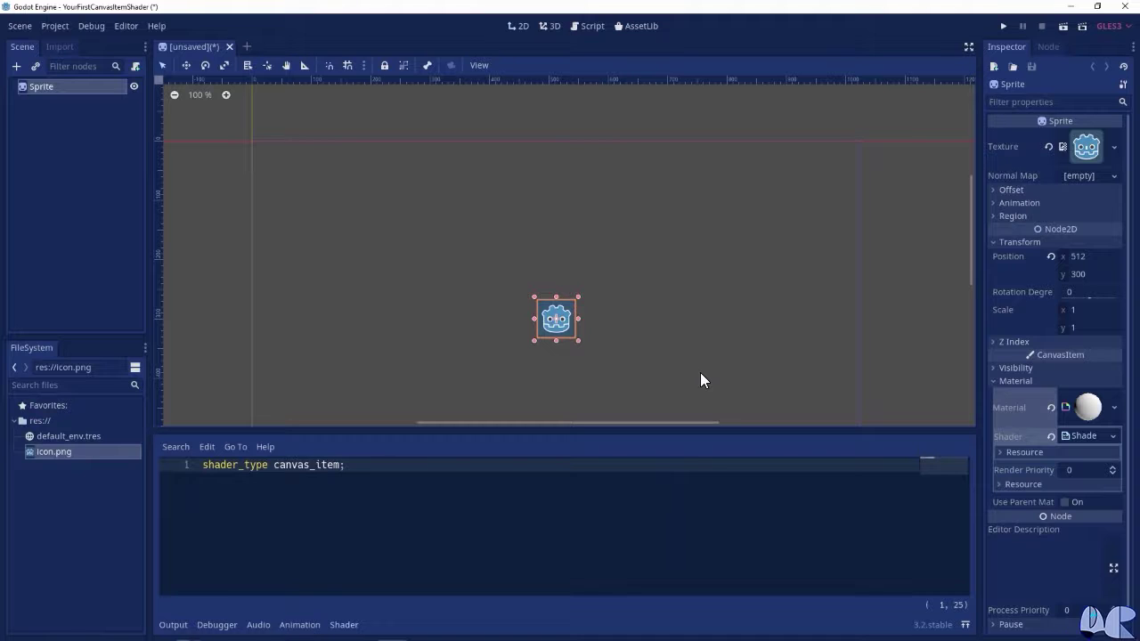
- Add a fragment() function with COLOR = vec4(1, 0.75, 0, 1); painting the Sprite yellow-orange
key(Return)
key(Return)
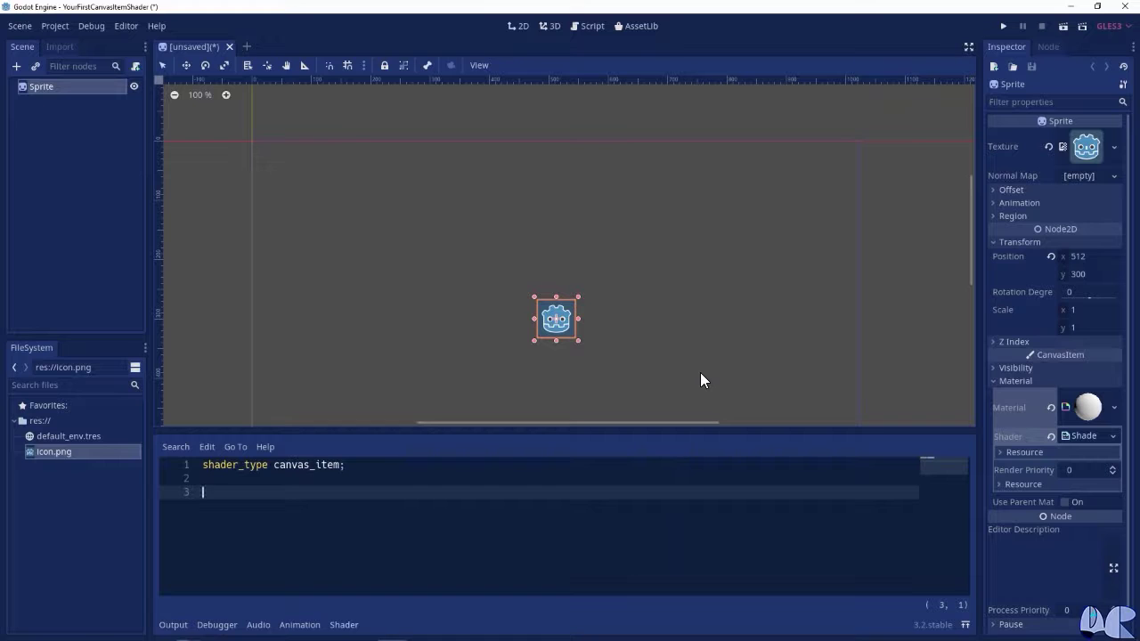
text(void fragment(){)
key(Return)
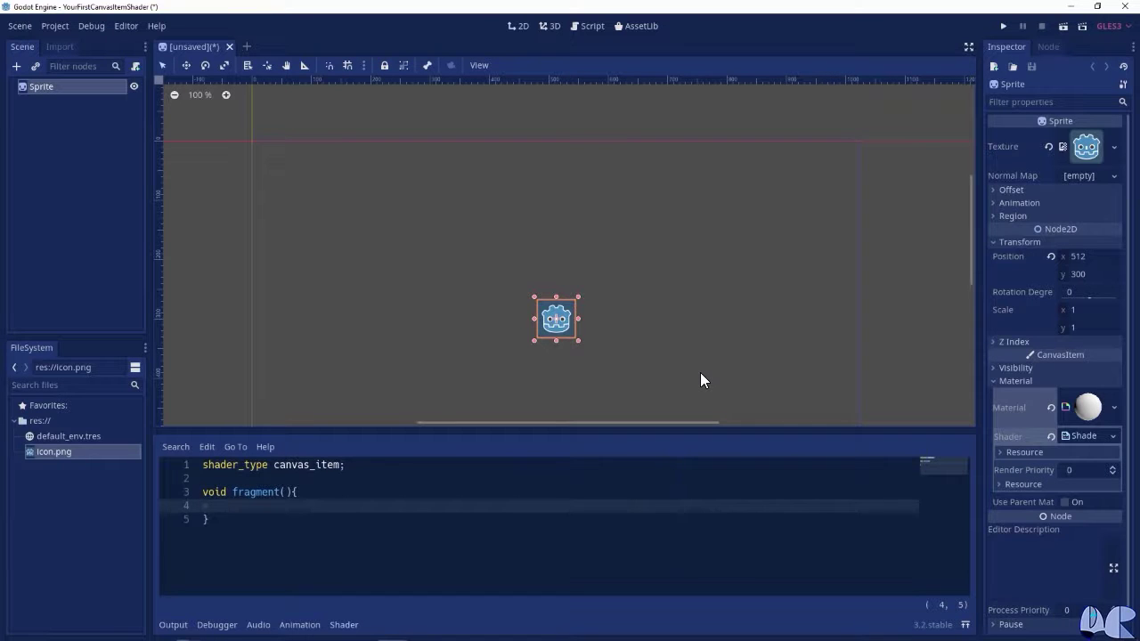
text(COLOR )
text(= ve)
text(c4)
text(()
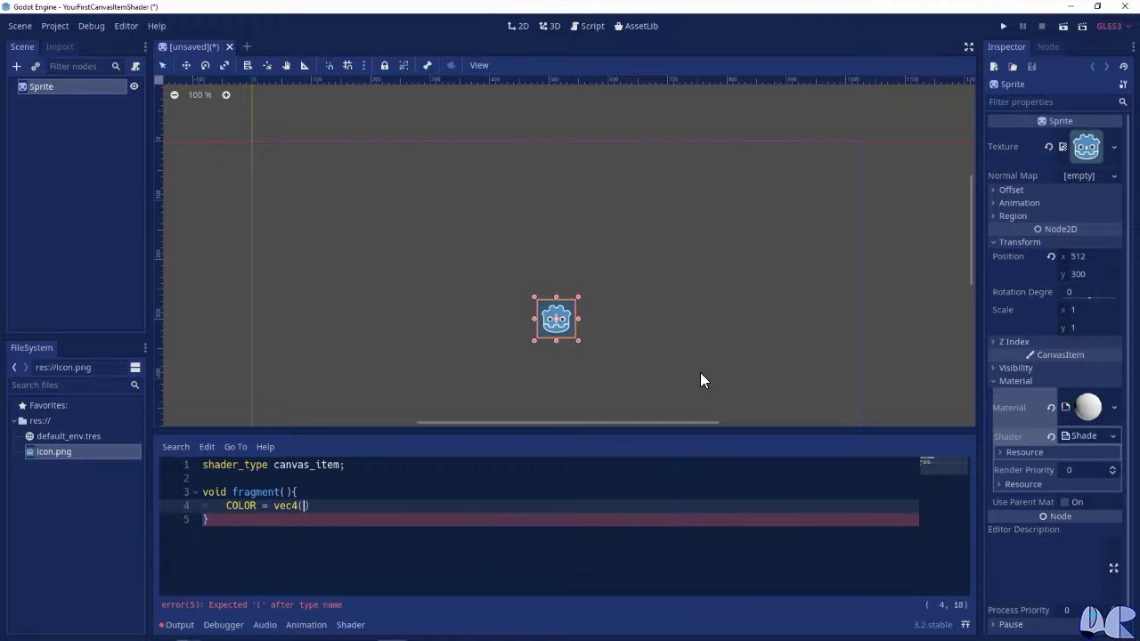
text(1)
text(, 0)
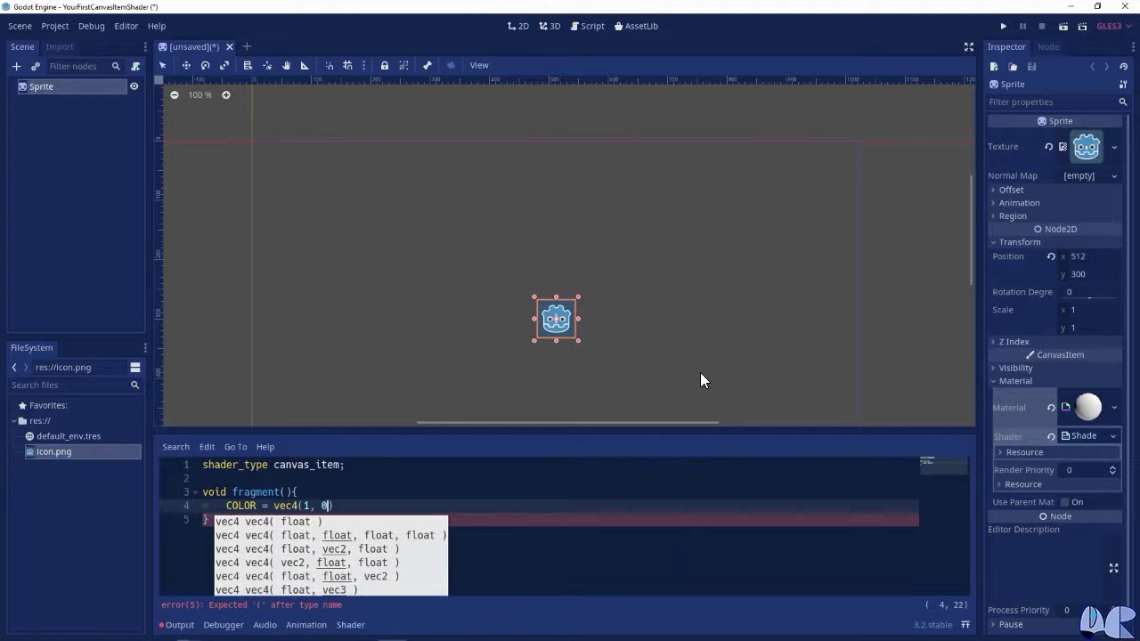
text(.75)
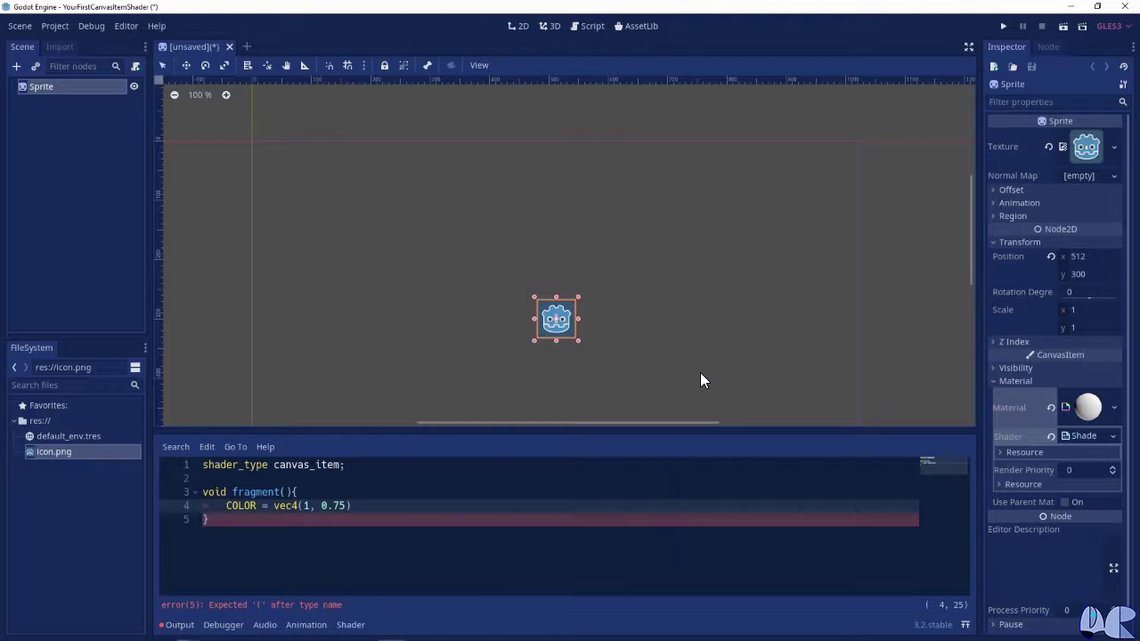
text(, 0)
text(,)
text())
text(;)
- Scroll the shader editor up to review the shader code
scroll(613, 357, up, 3)
scroll(597, 333, up, 1)
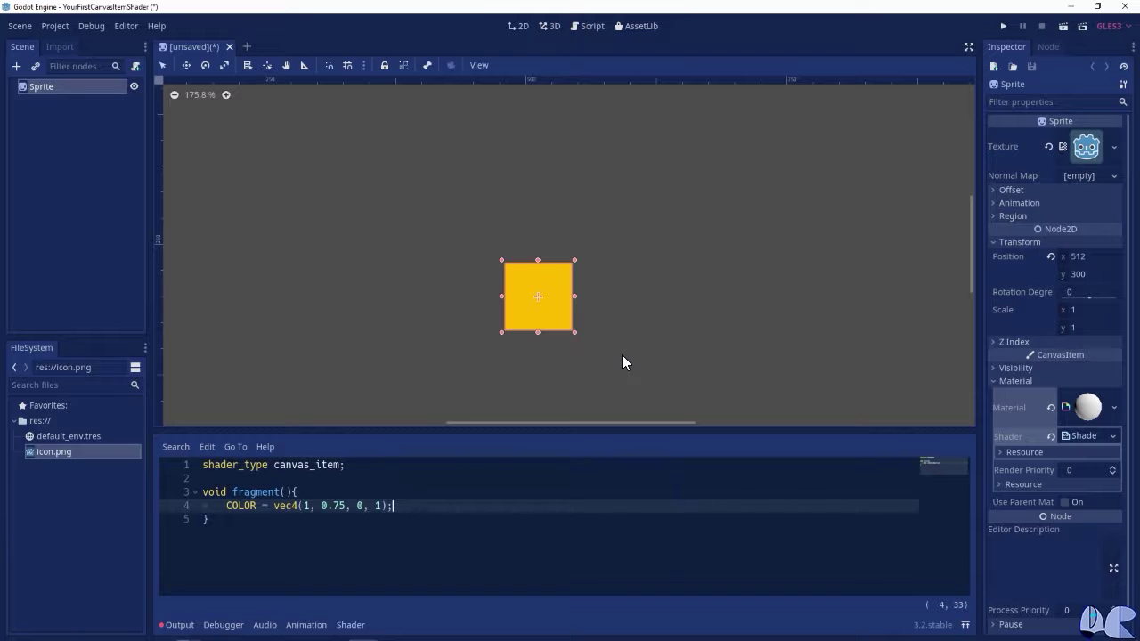
- Replace the colour values so line 4 reads COLOR = vec4(UV, 0.5, 1.0);
mouse_move(361, 506)
mouse_down()
mouse_move(392, 506)
mouse_move(305, 506)
mouse_up()
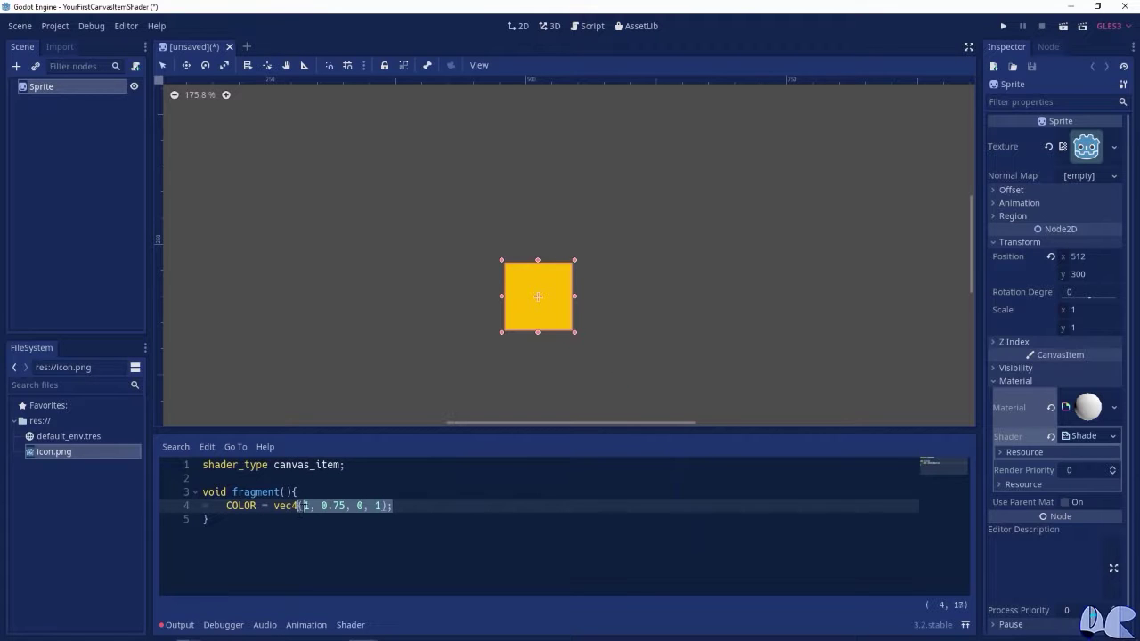
key(BackSpace)
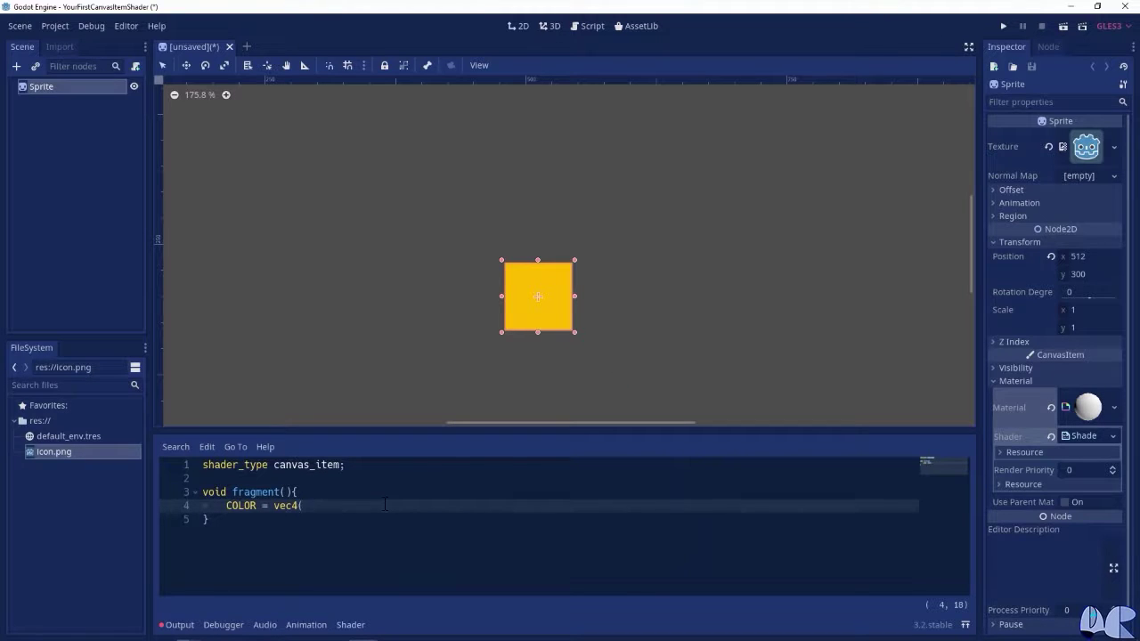
text(UV)
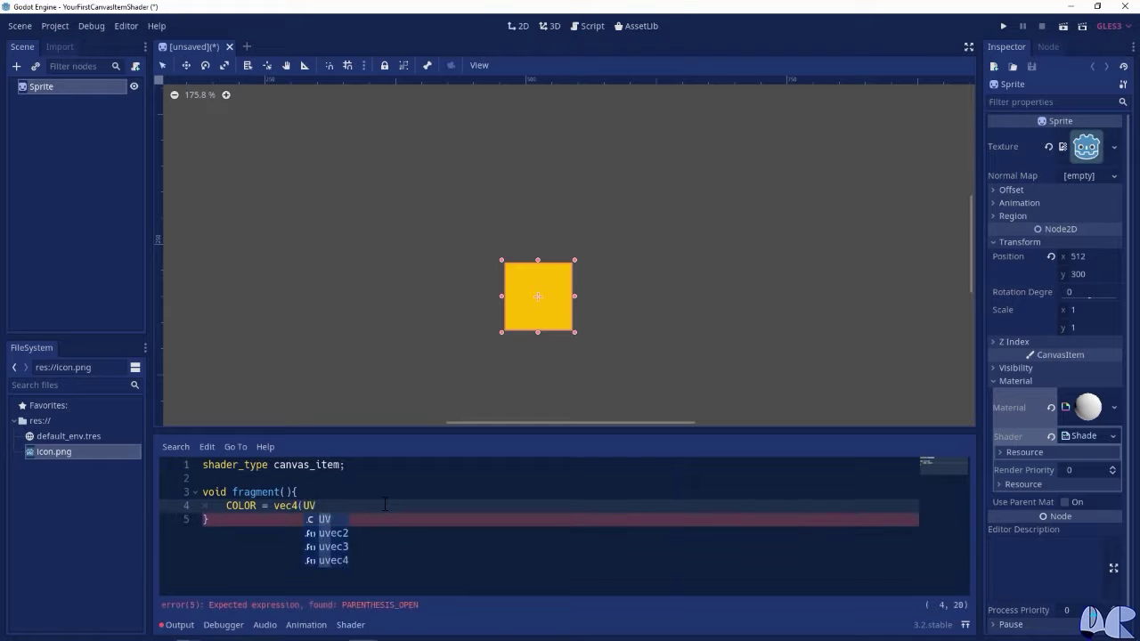
text(, 0.5, 1.0))
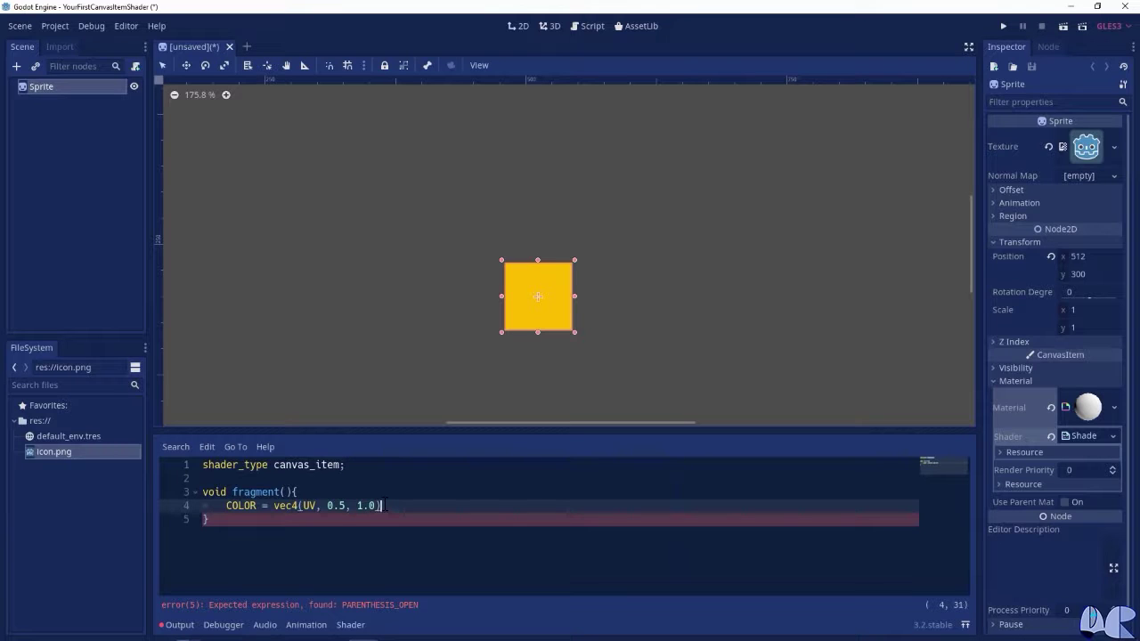
text(;)
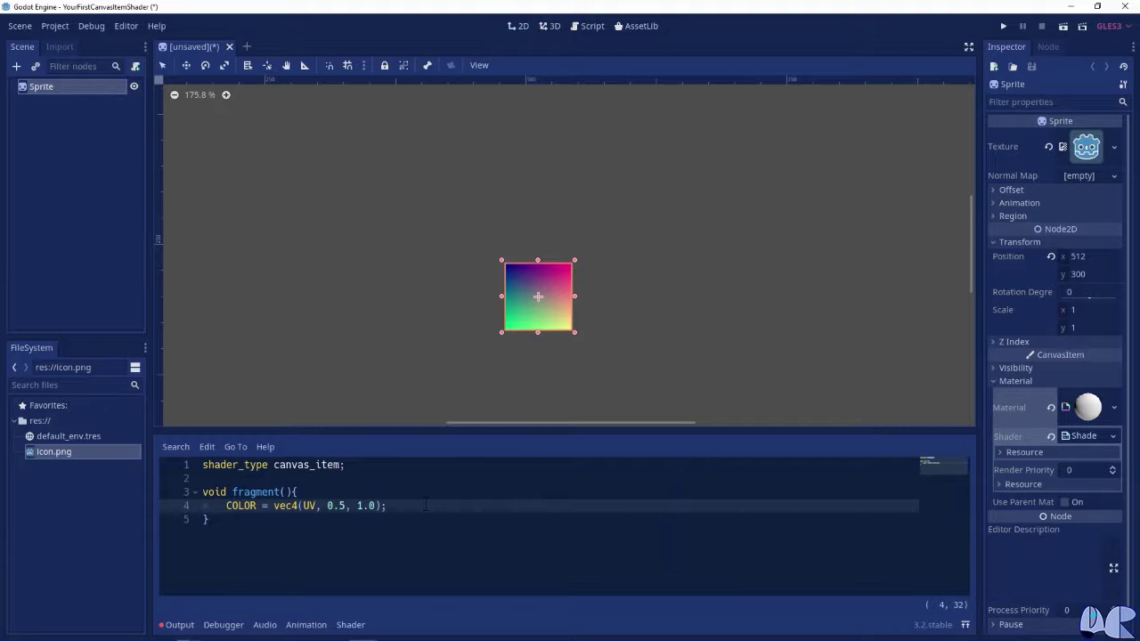
- Rewrite line 4 as COLOR.b = 1.0; so only the blue channel is set
drag(387, 506, 257, 506)
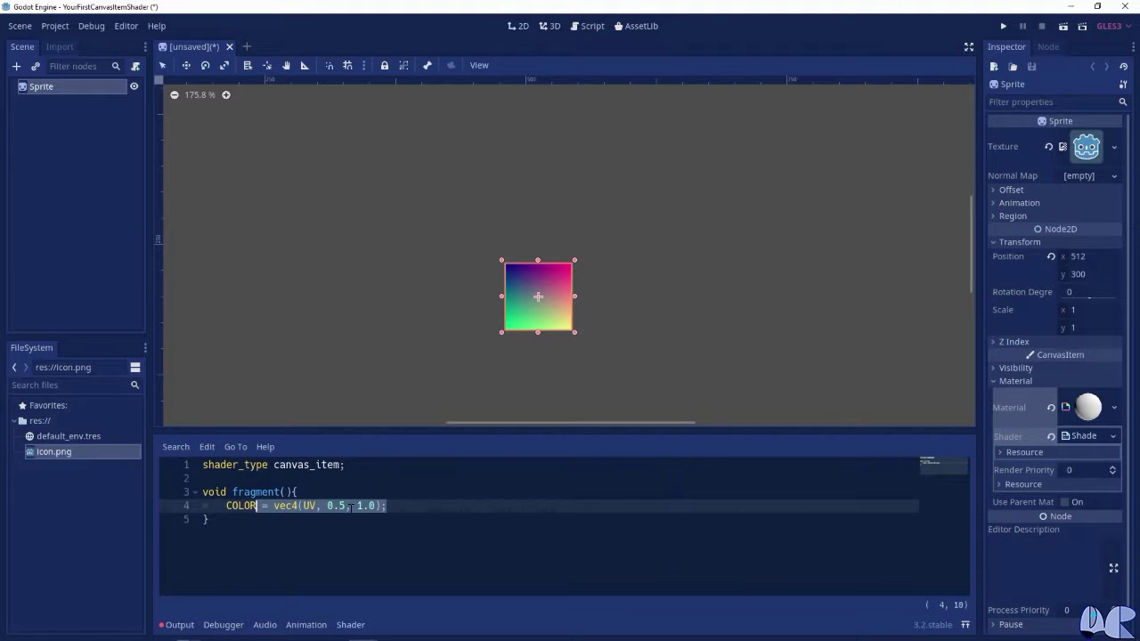
text(.b = 1.0;)
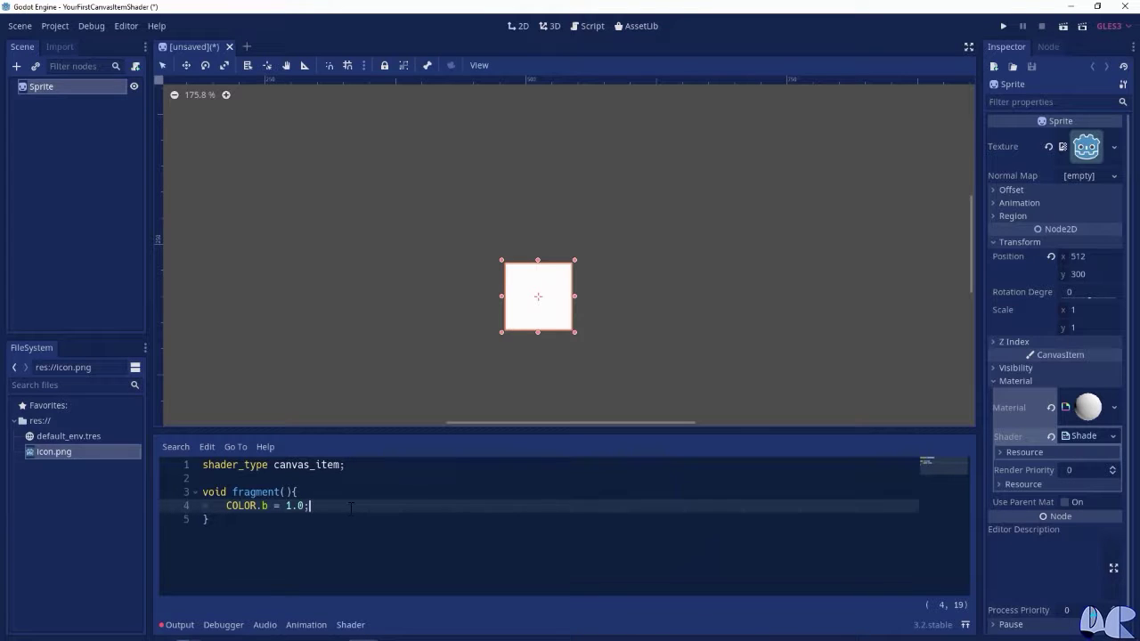
drag(311, 506, 287, 506)
- Change line 4 to COLOR = texture(TEXTURE, UV); so the Godot icon reappears
key(BackSpace)
key(BackSpace)
key(BackSpace)
key(BackSpace)
key(BackSpace)
key(BackSpace)
text(= texture)
text((TE)
text(XTU)
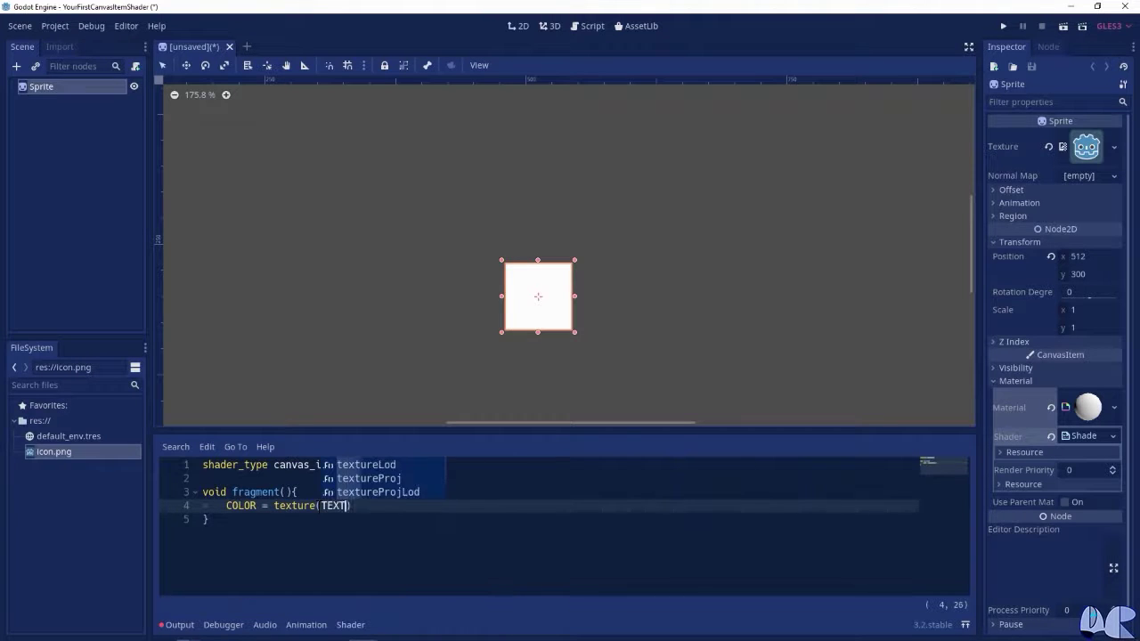
text(RE, UV);)
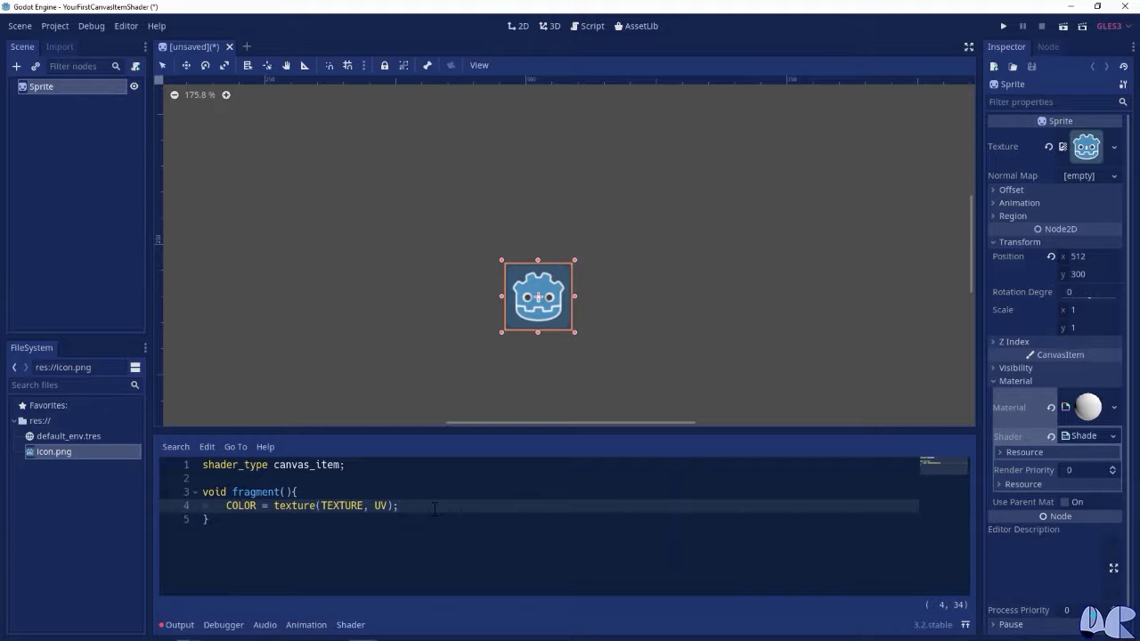
key(Return)
- Add COLOR.b = 1.0; after the texture line, briefly trying the green channel before restoring .b
text(COLOR.)
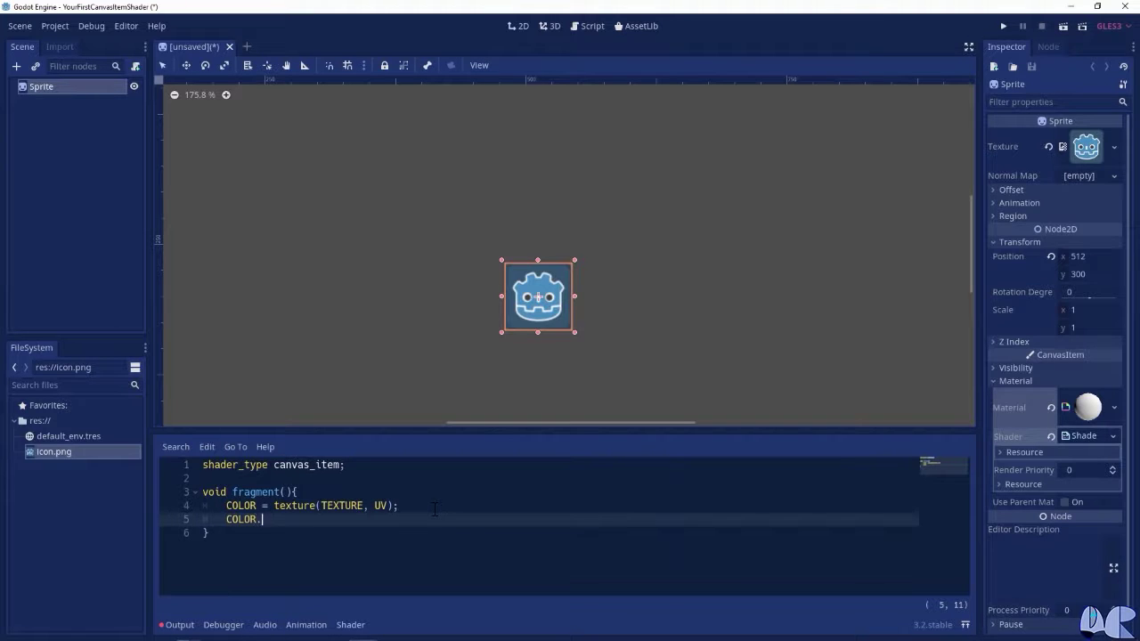
text(b)
text( = 1.0;)
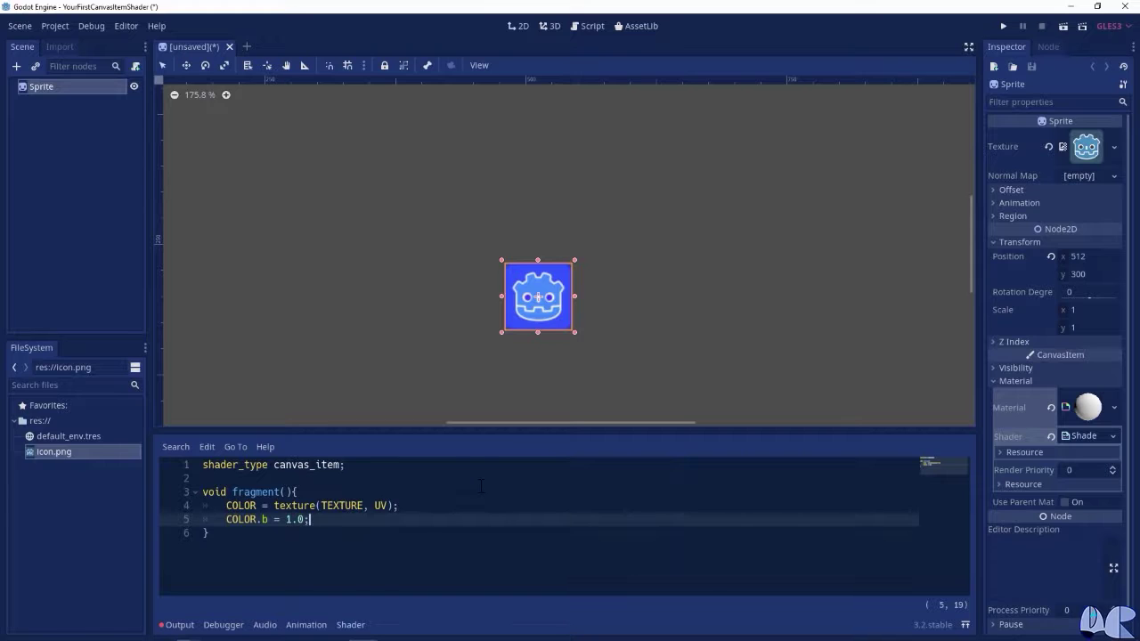
click(266, 519)
key(BackSpace)
text(g)
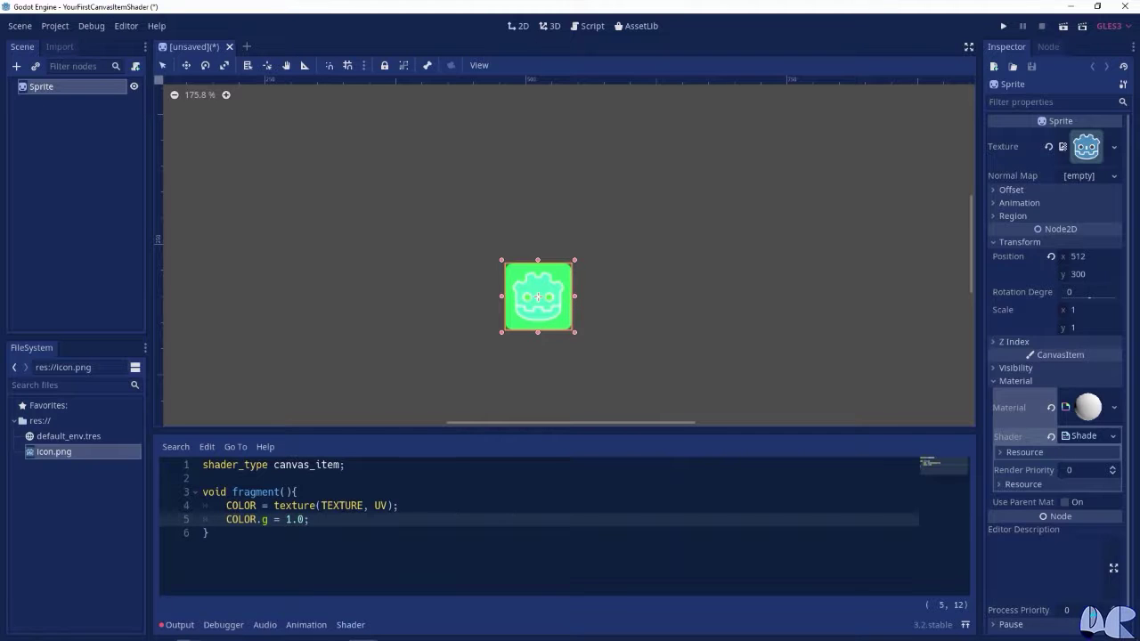
key(BackSpace)
text(b)
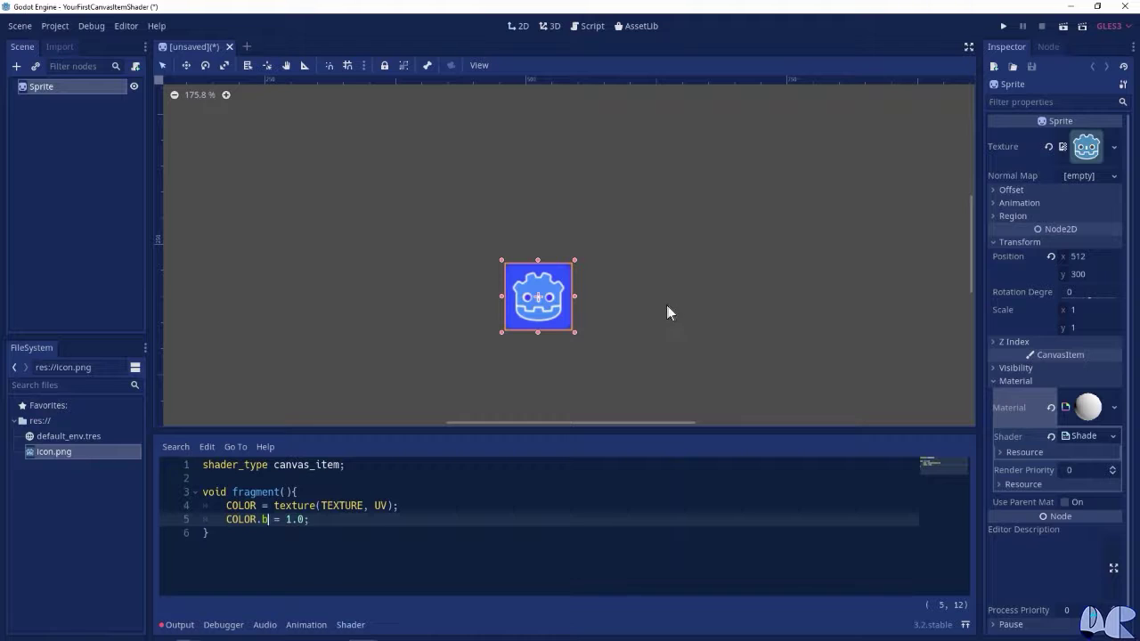
- Declare uniform float blue = 1.0; below shader_type, replacing a trial uniform float size; line
click(406, 466)
key(Return)
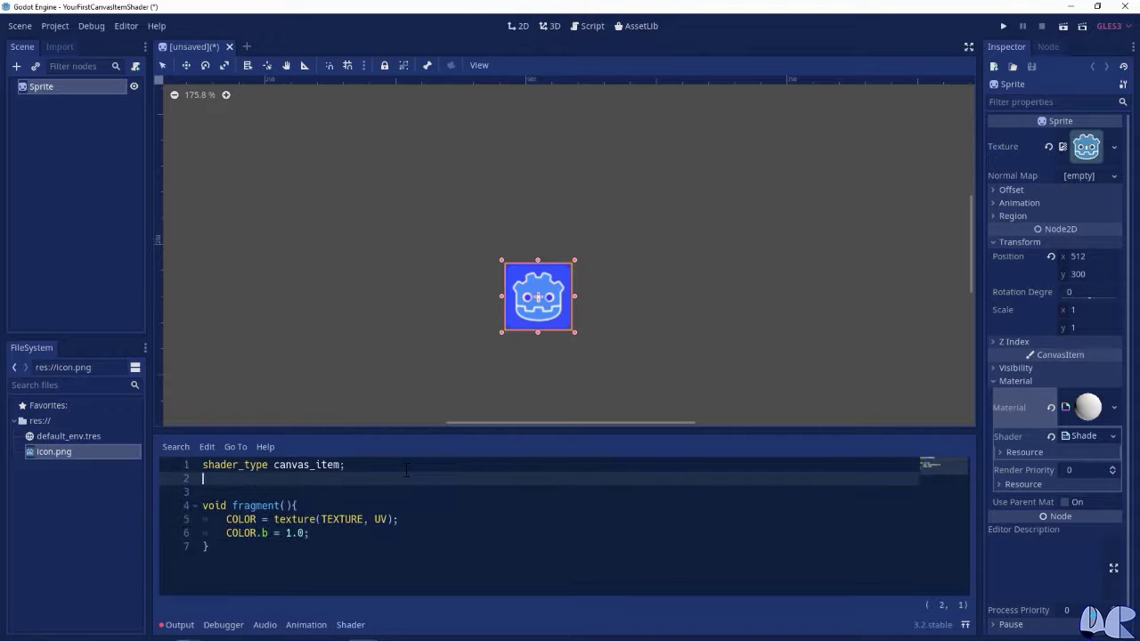
key(Return)
text(uniform float size;)
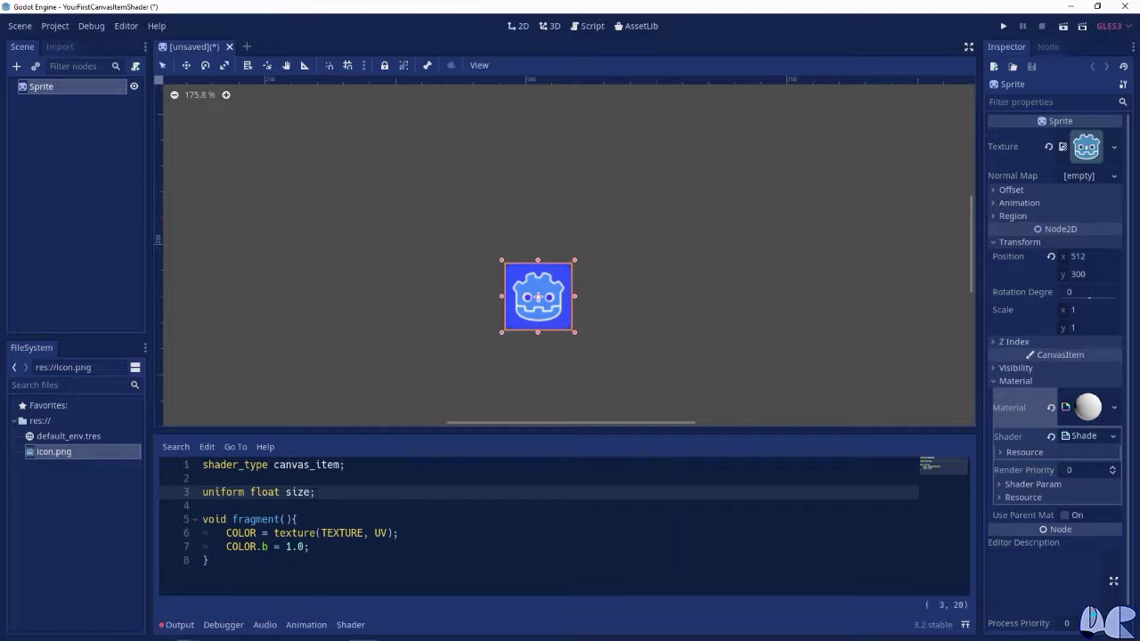
drag(330, 494, 199, 499)
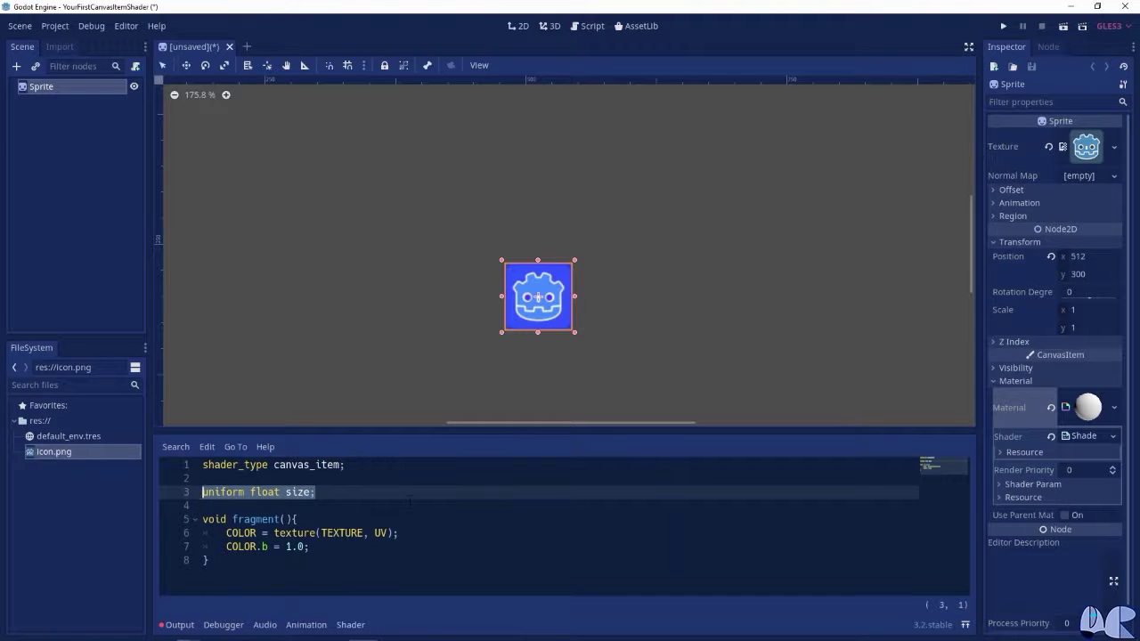
key(BackSpace)
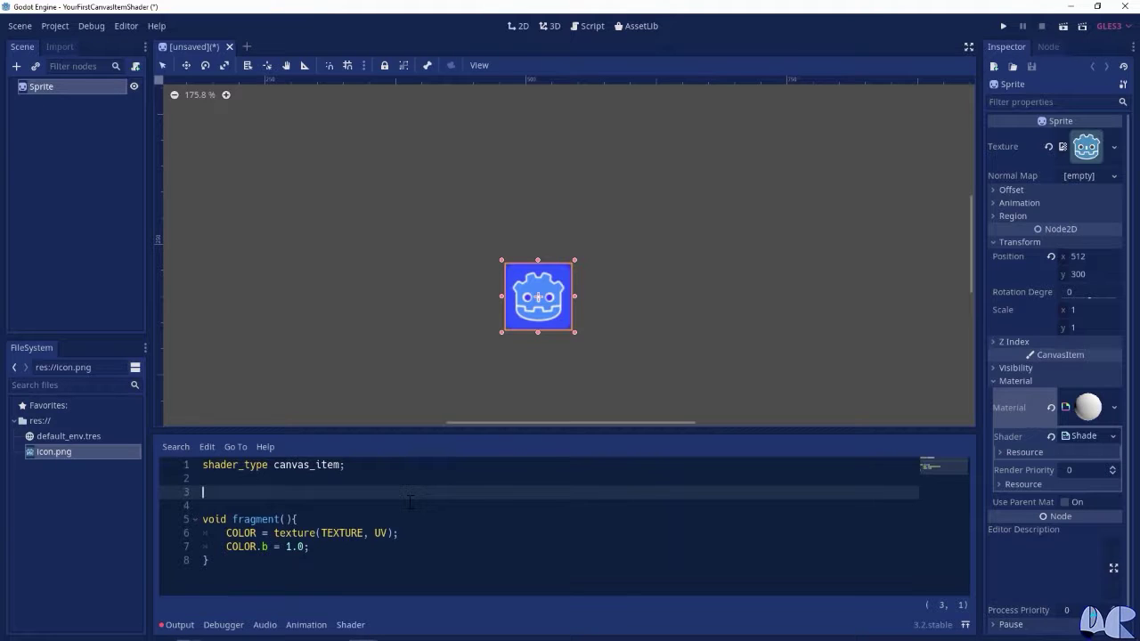
text(uniform float)
text( blue = 1.0;)
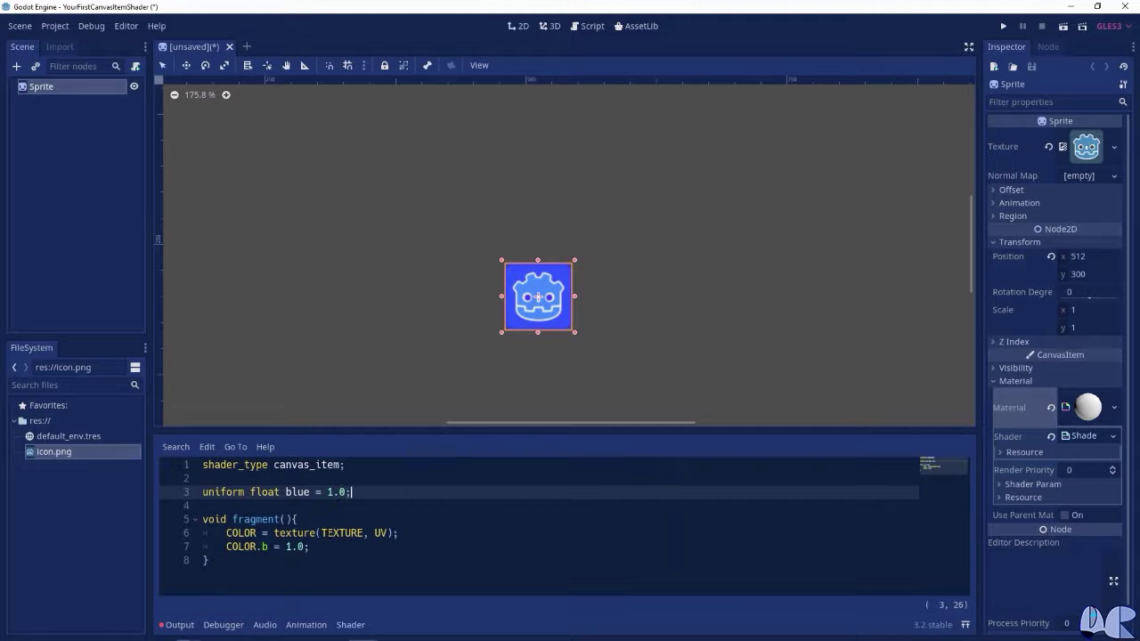
drag(309, 547, 286, 547)
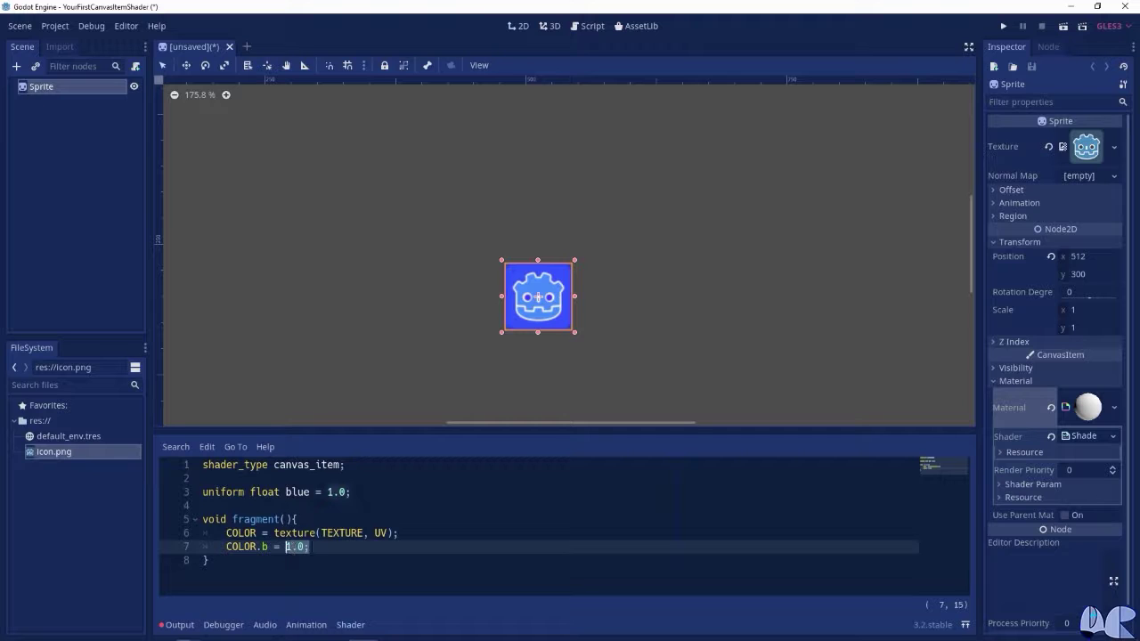
- Change the line to COLOR.b = blue; and expand the material's Shader Param section
text(blue)
click(1035, 486)
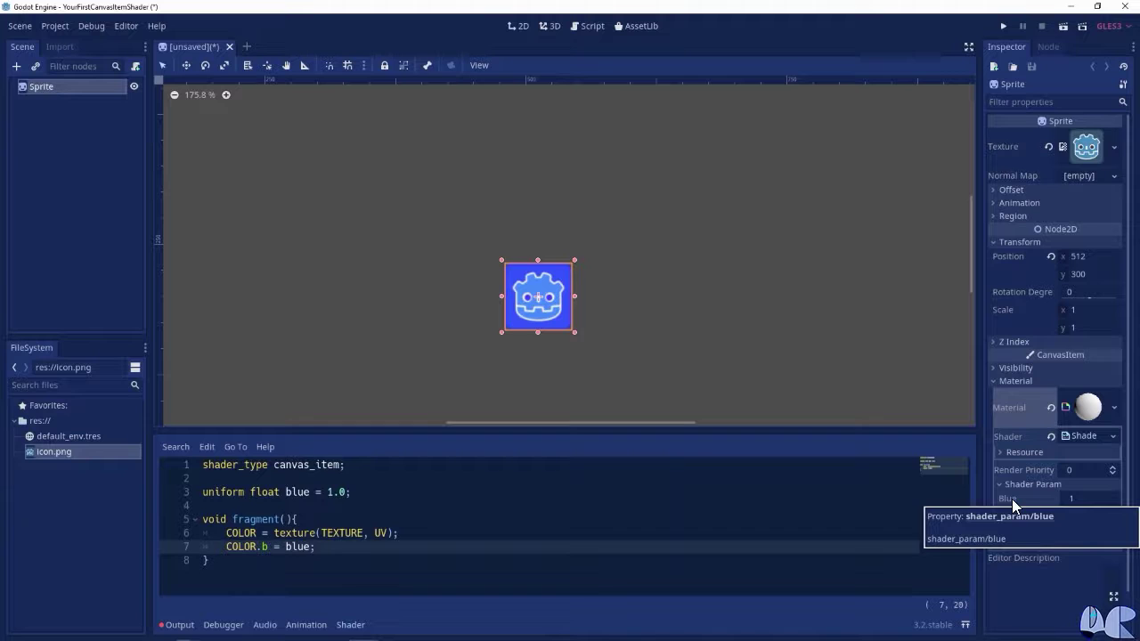
- Set the material's Blue shader parameter to 0.5 in the Inspector
click(1075, 499)
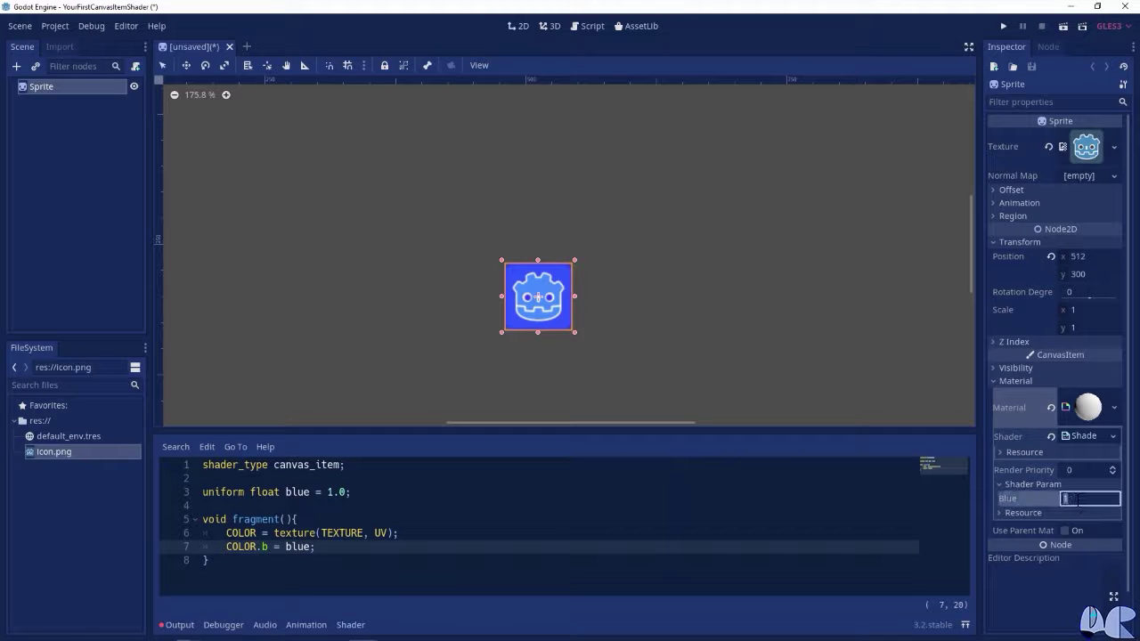
text(0.5)
key(Return)
click(811, 377)
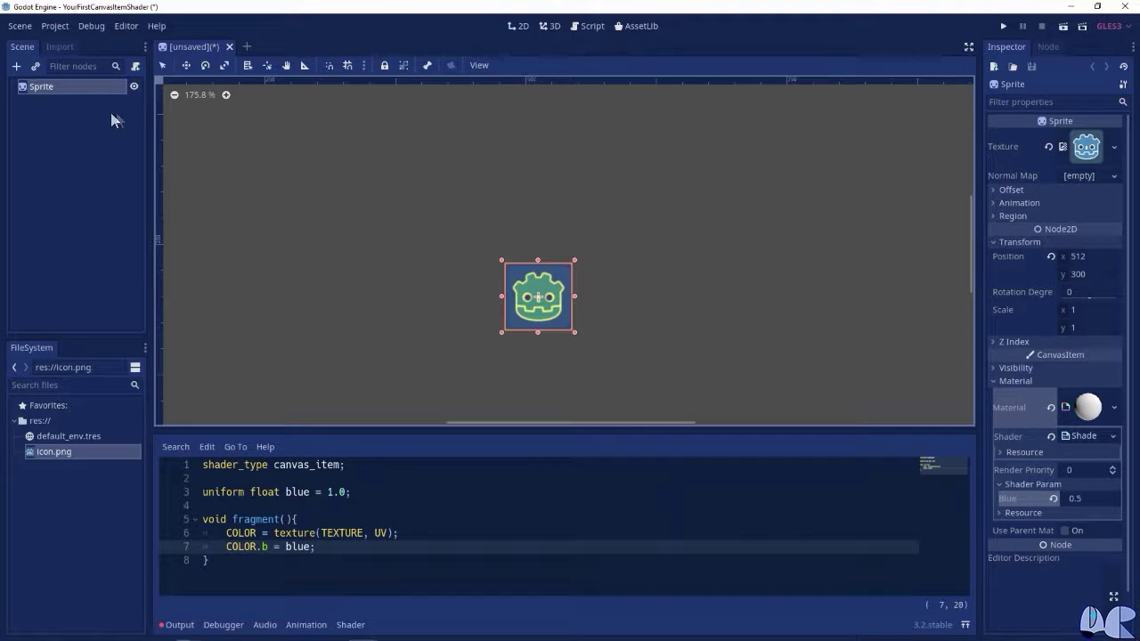
right_click(72, 87)
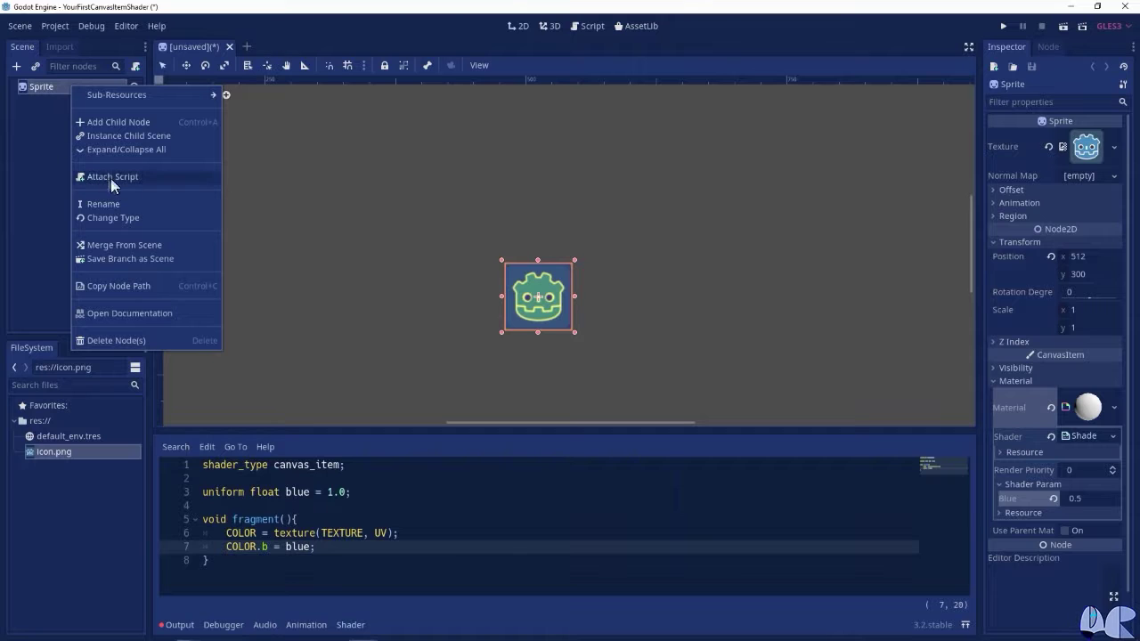
- Attach a new Sprite.gd script and replace its example comments with var blue_value = 1.0
click(110, 176)
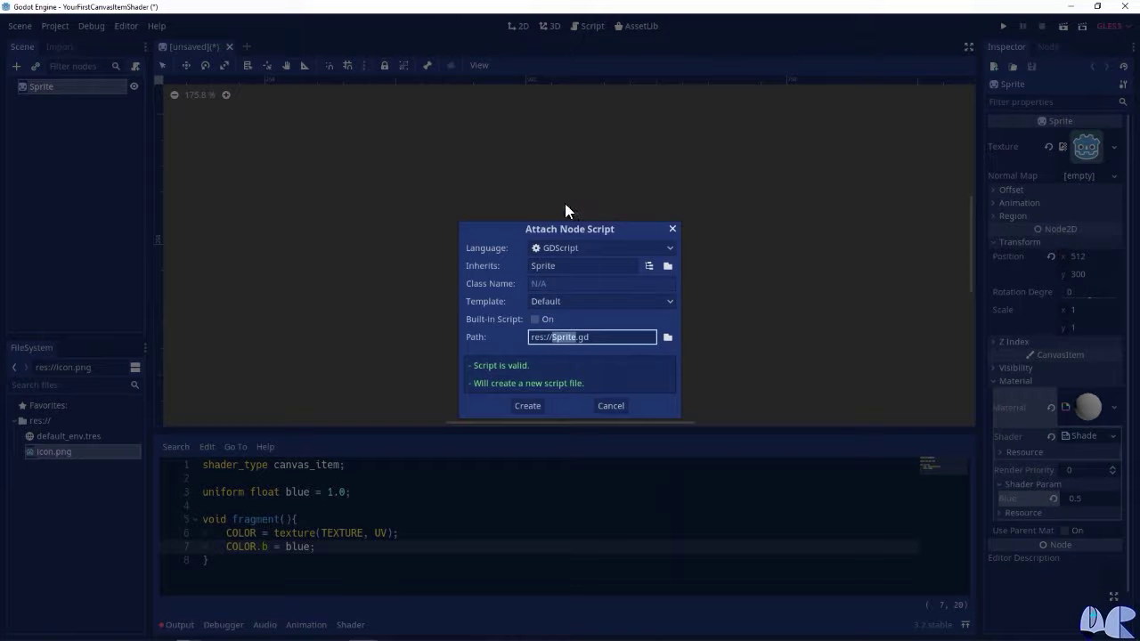
click(535, 406)
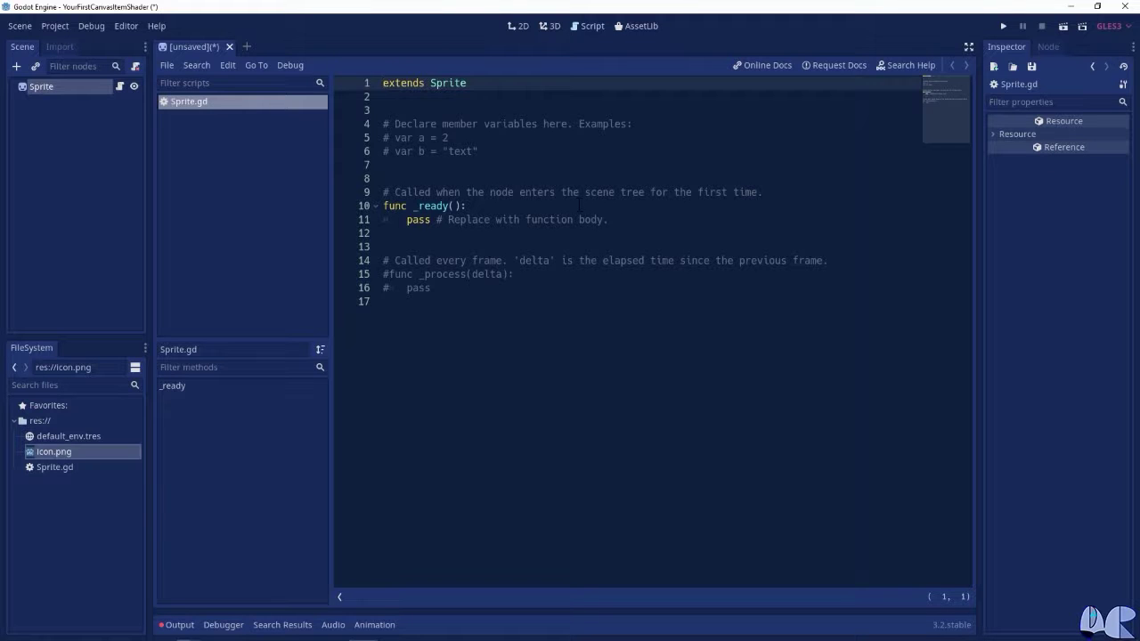
drag(383, 179, 378, 111)
key(BackSpace)
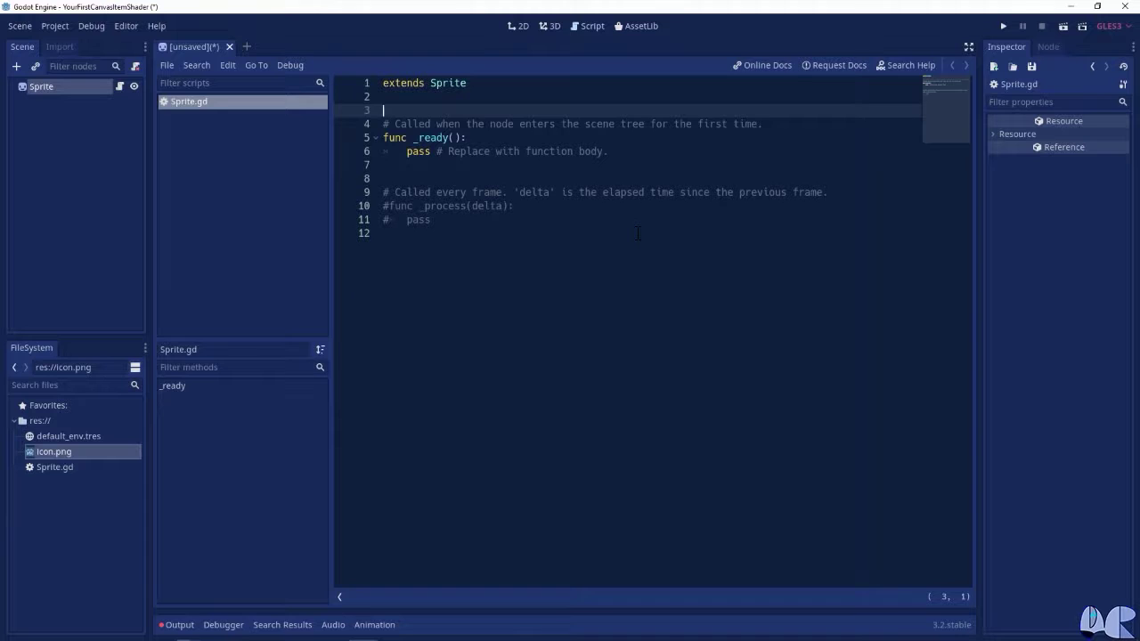
text(var bl)
text(ue_value )
text(= 1.)
text(0)
- Add material.set_shader_param("blue", blue_value) inside _ready and save the scene
click(509, 138)
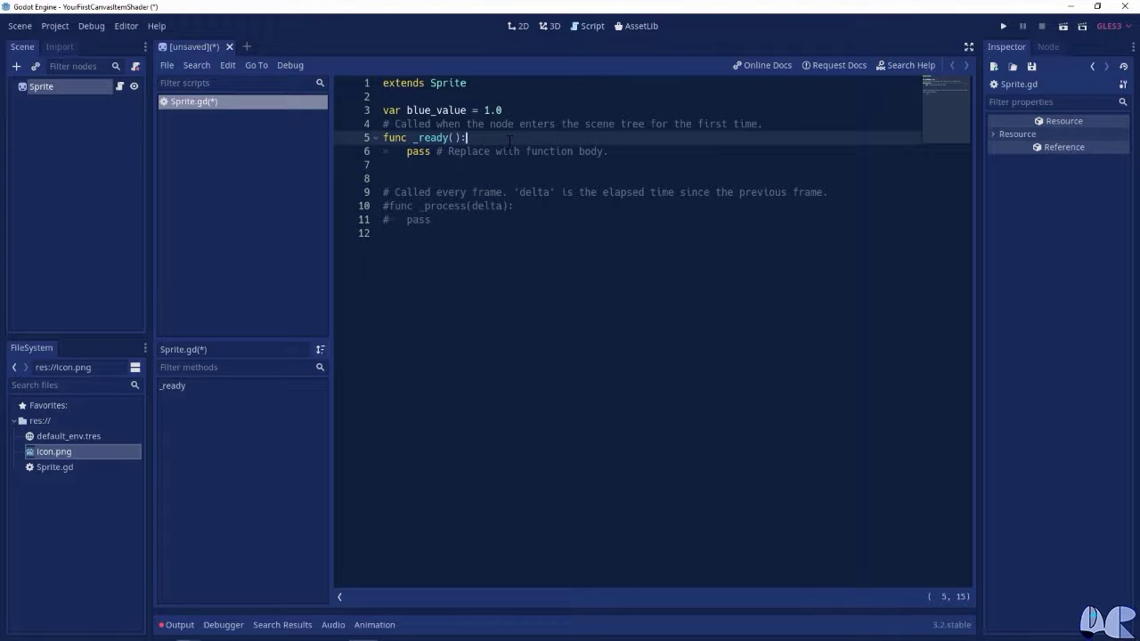
key(Return)
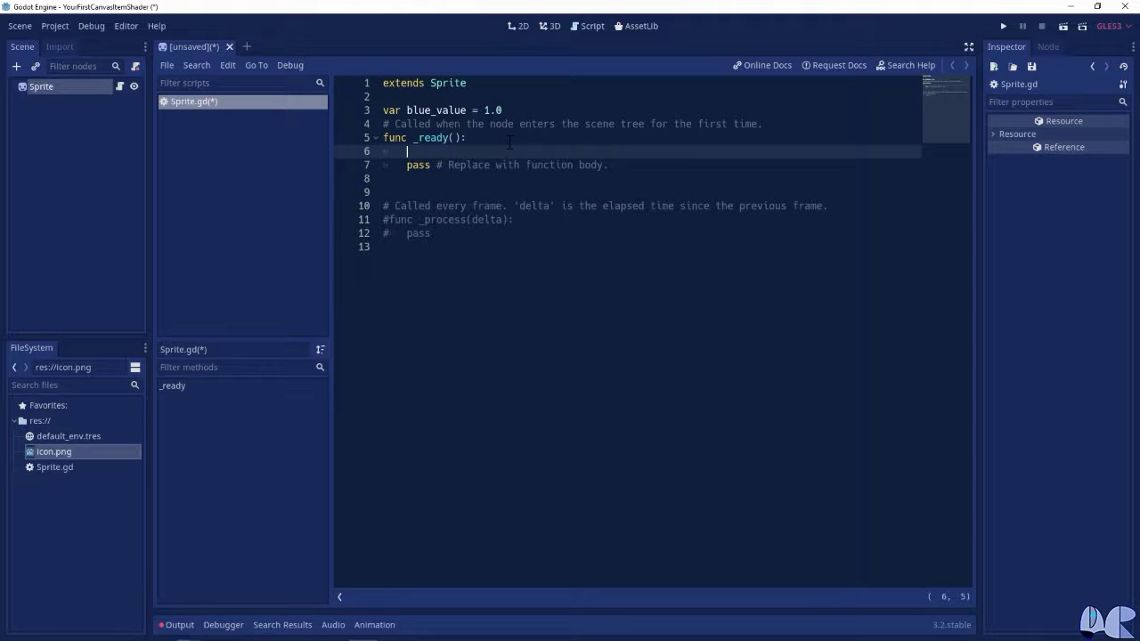
text(ma)
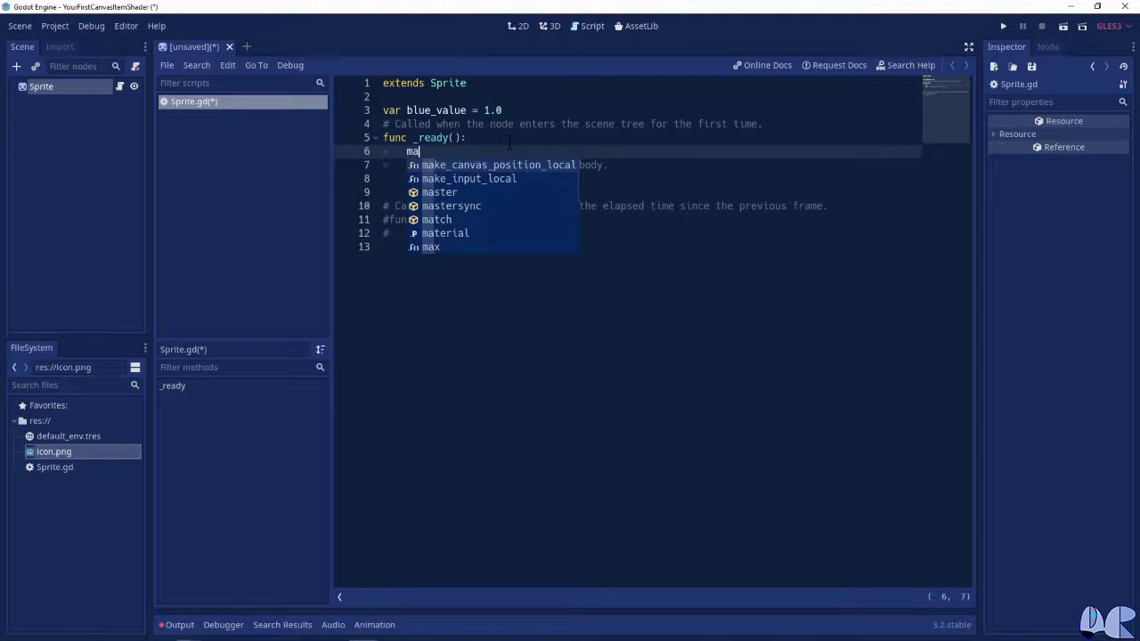
text(terial)
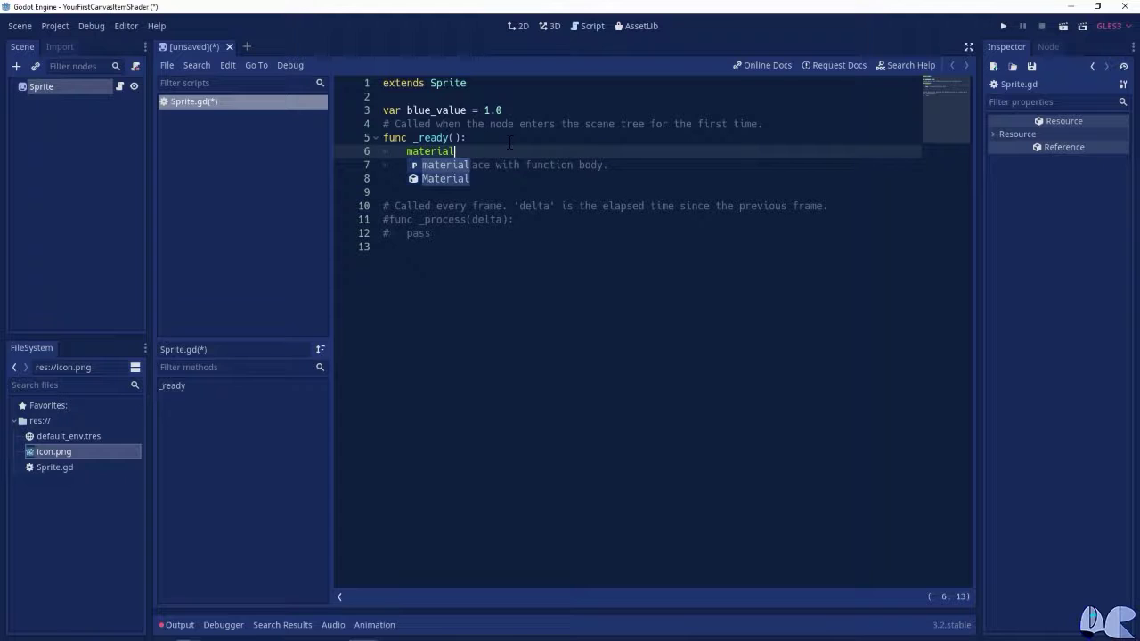
text(.set_)
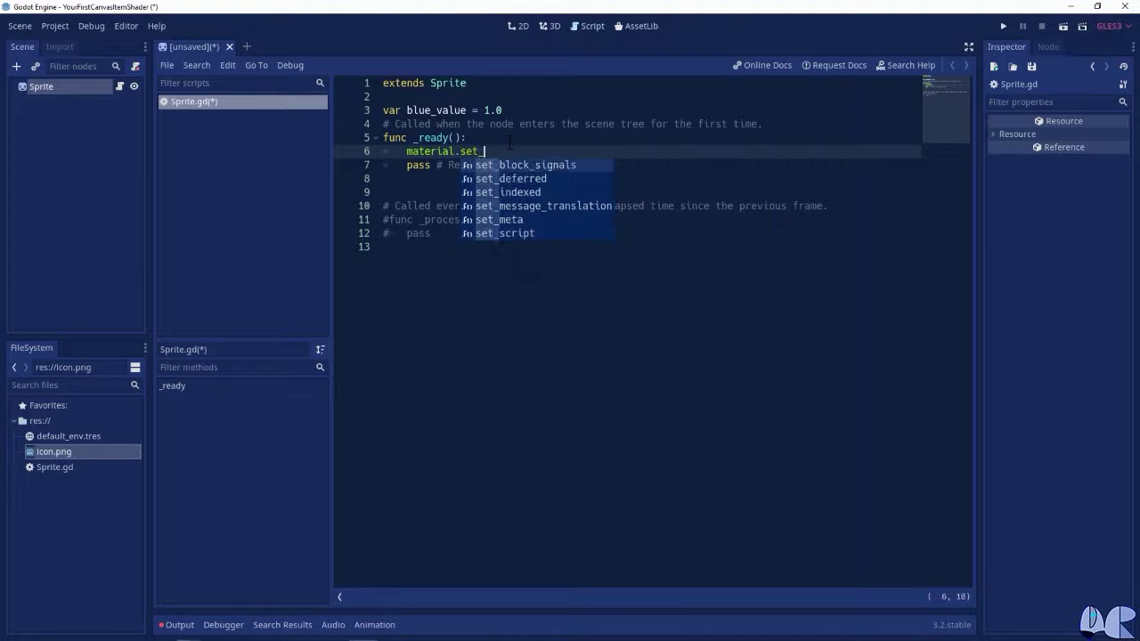
text(shader)
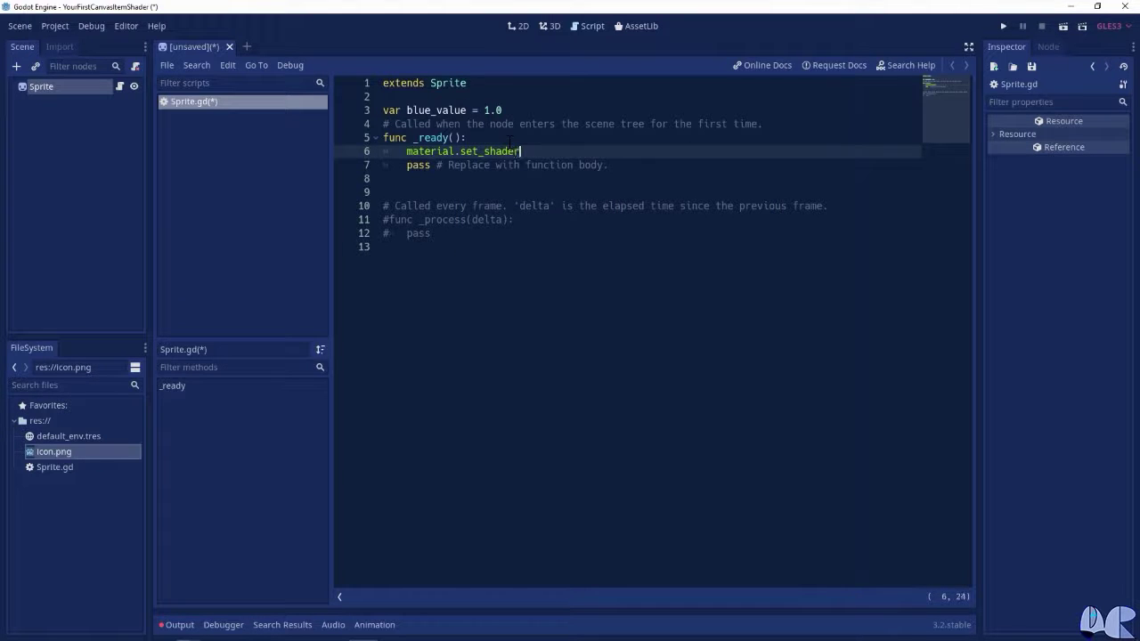
text(_param)
text(()
text("blue")
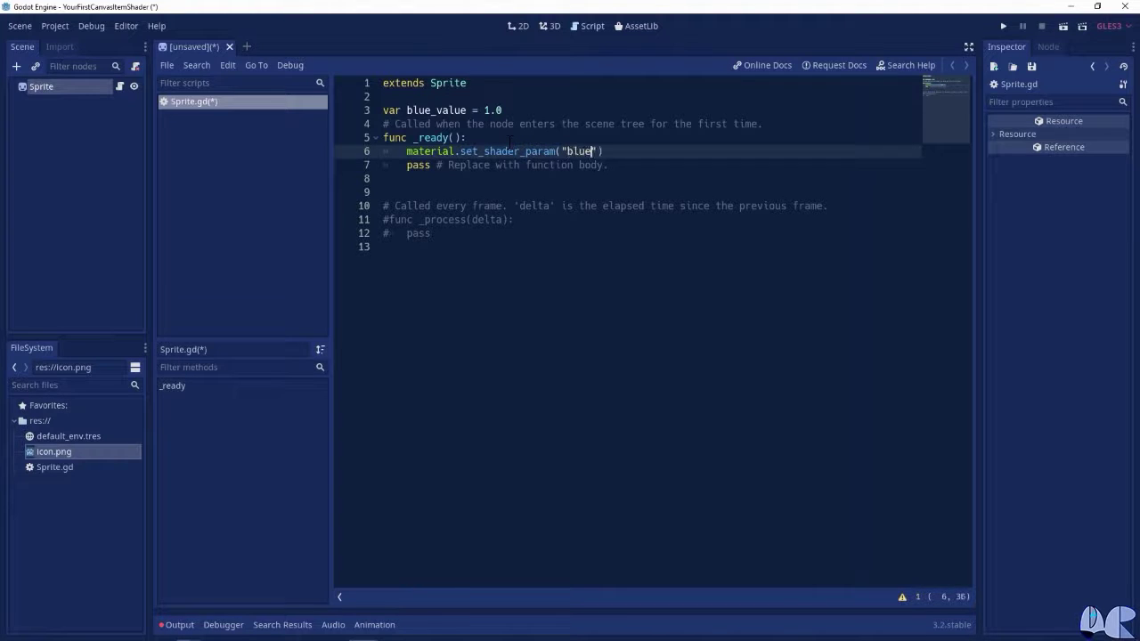
text(, )
text(blu)
text(e)
key(Return)
text())
key(ctrl+s)
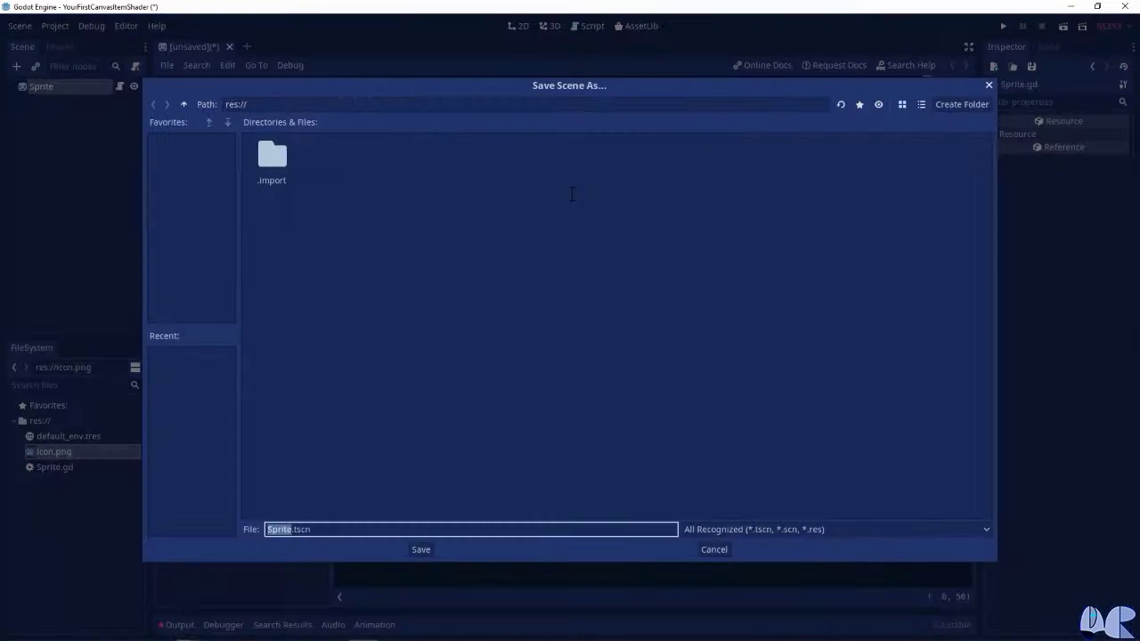
- Save the scene as Sprite.tscn and run it with F6 to view the blue sprite
click(419, 549)
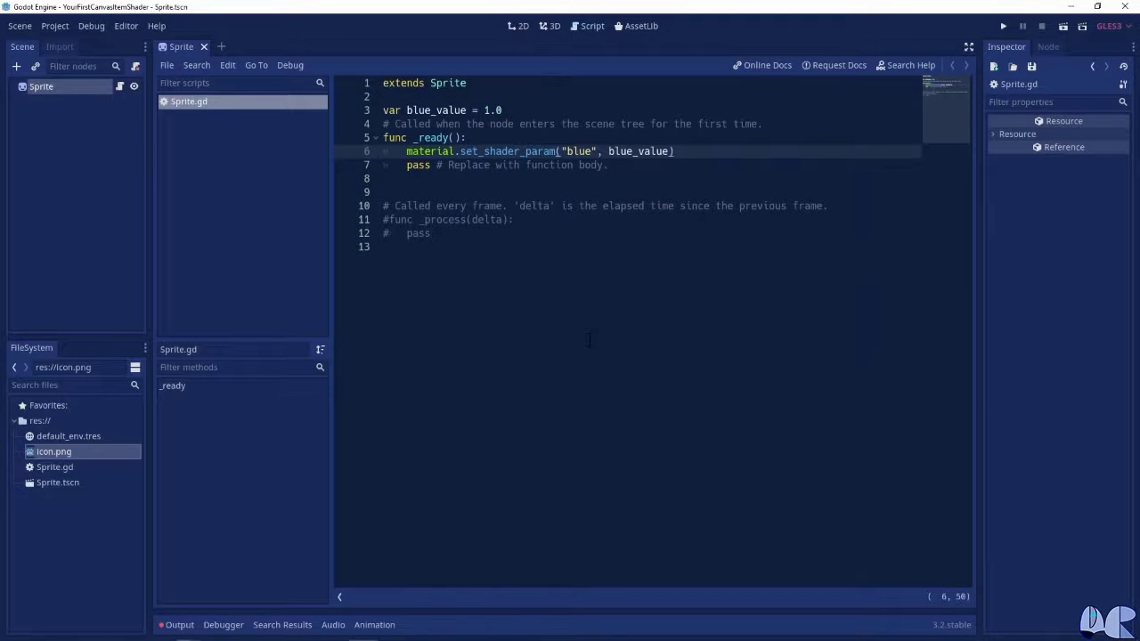
click(517, 27)
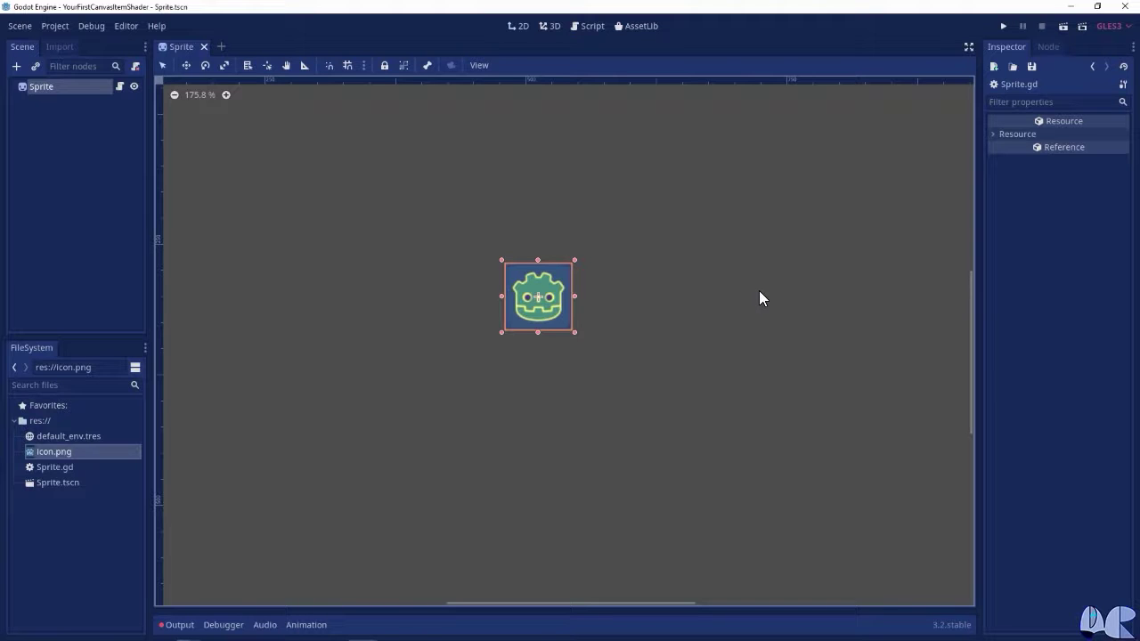
key(F6)
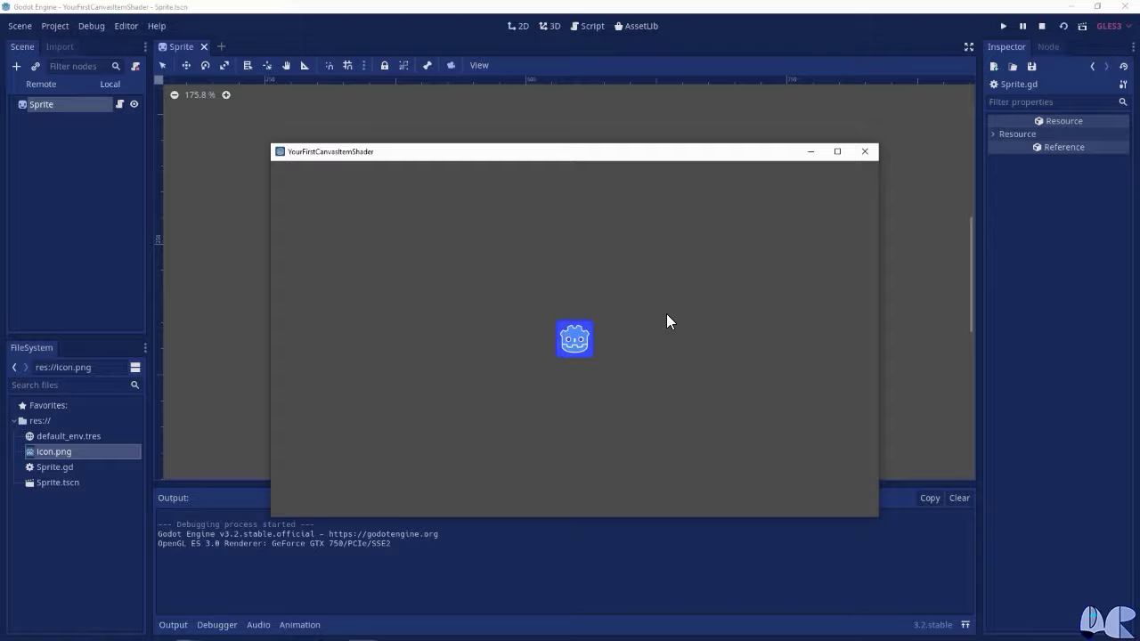
click(864, 154)
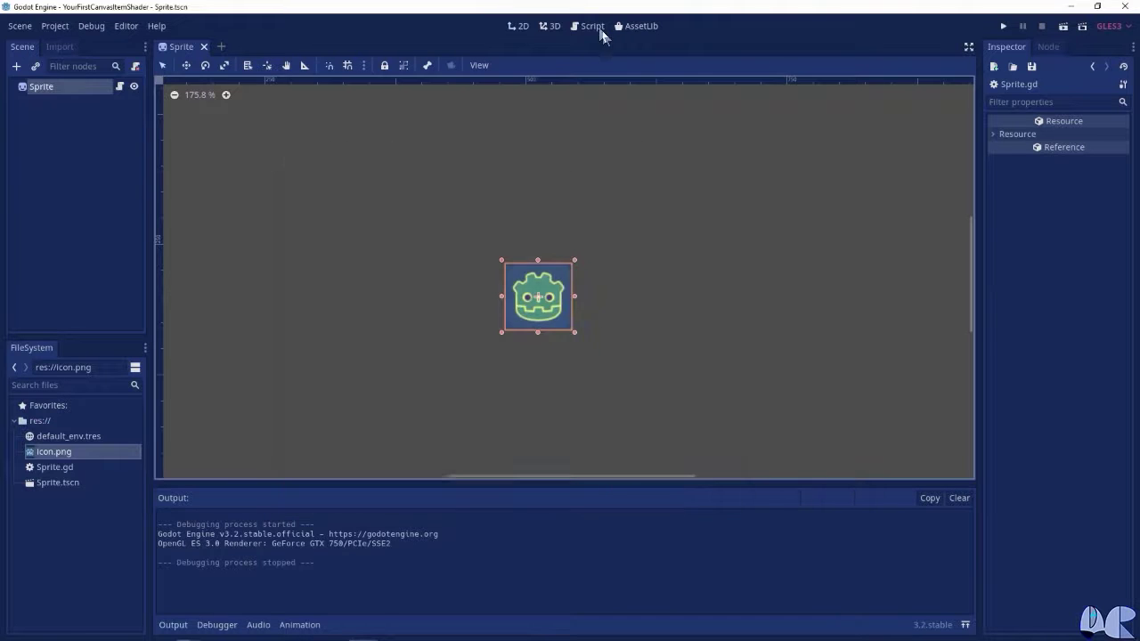
- Switch to the Script workspace to show Sprite.gd
click(590, 26)
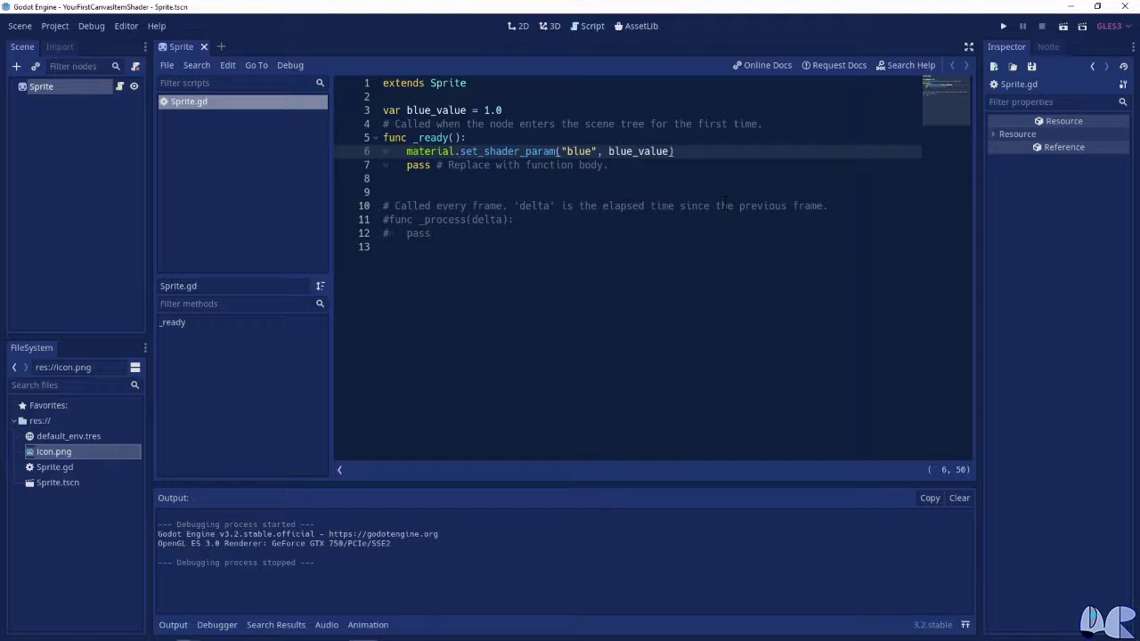
- Select the Sprite node to display its shader code beside the 2D view
click(75, 223)
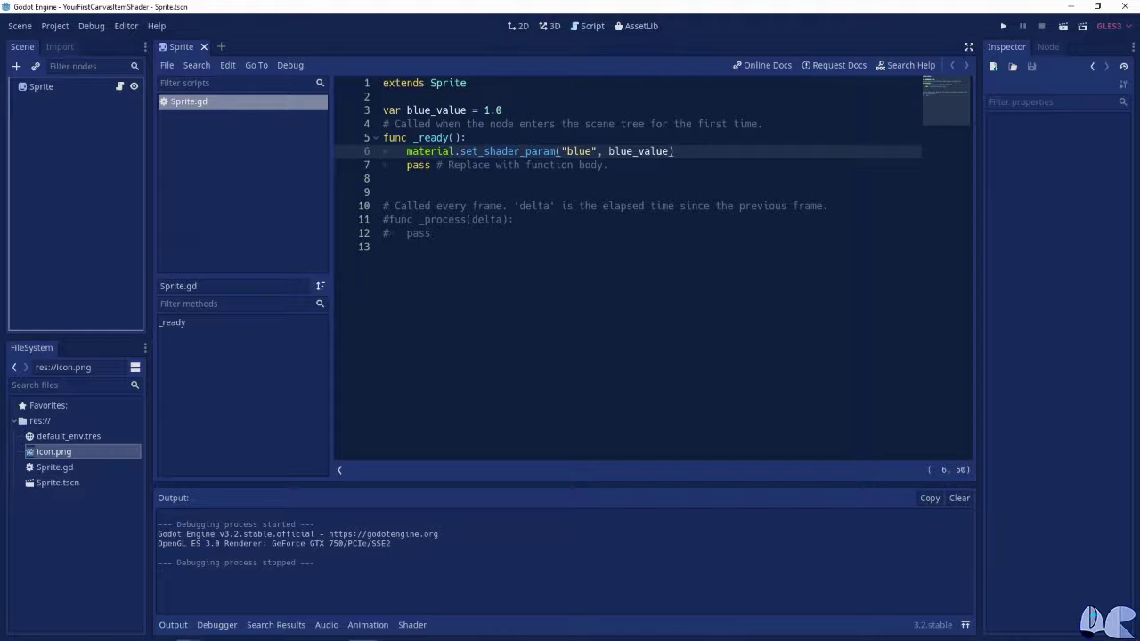
click(35, 87)
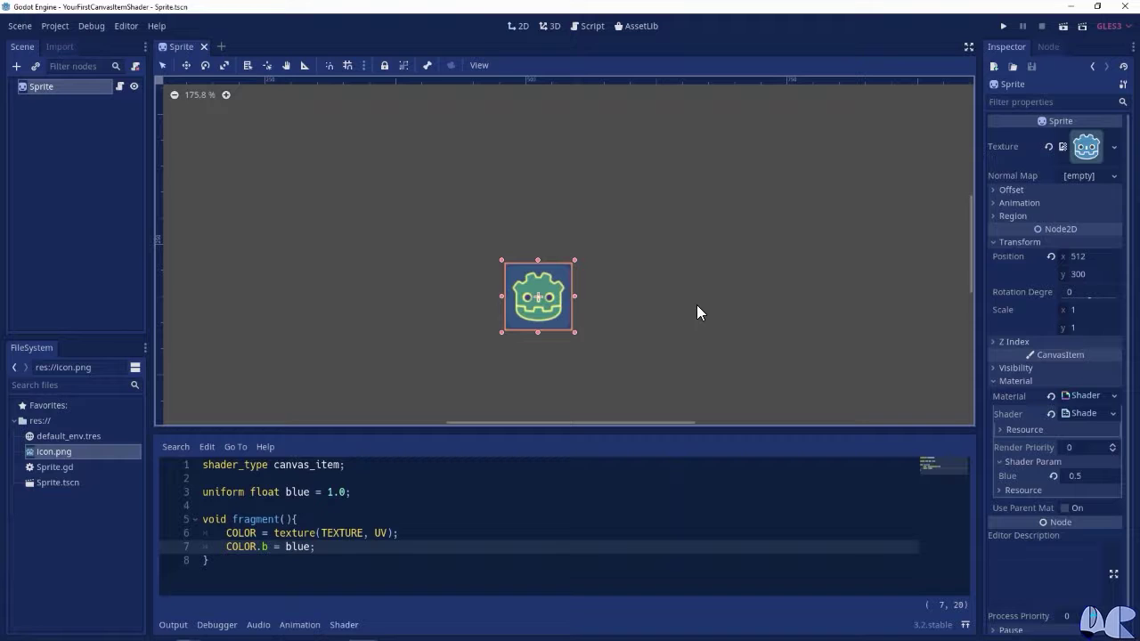
- Add a void vertex() function below the blue uniform containing VERTEX += vec2(10.0, 0.0);
click(401, 492)
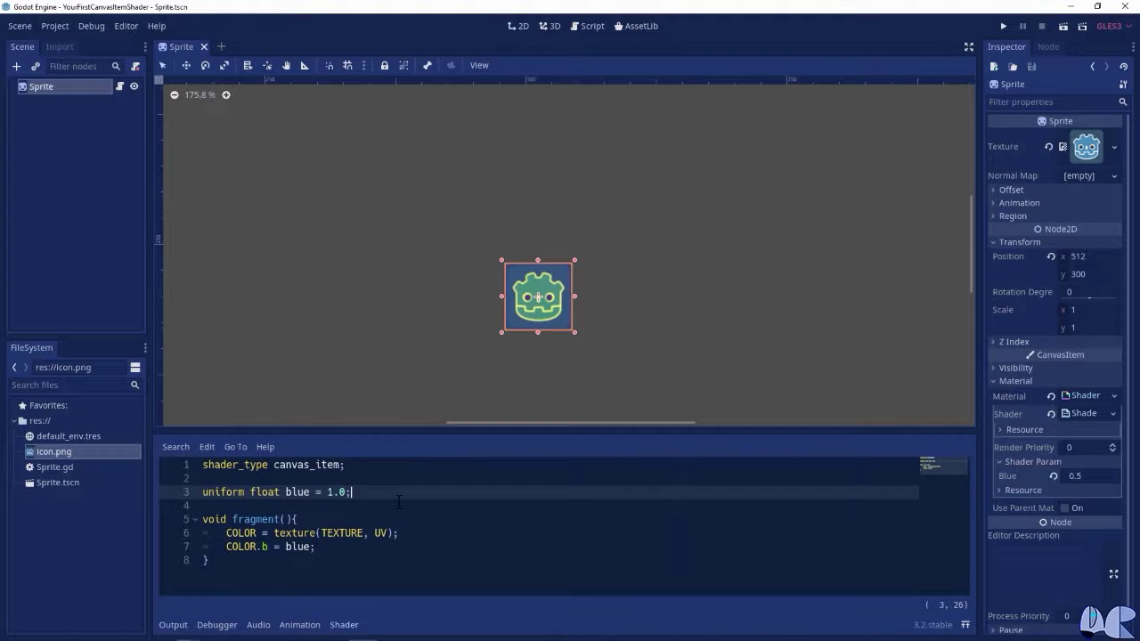
key(Return)
key(Return)
text(void vertex(){)
key(Return)
text(VERTEX)
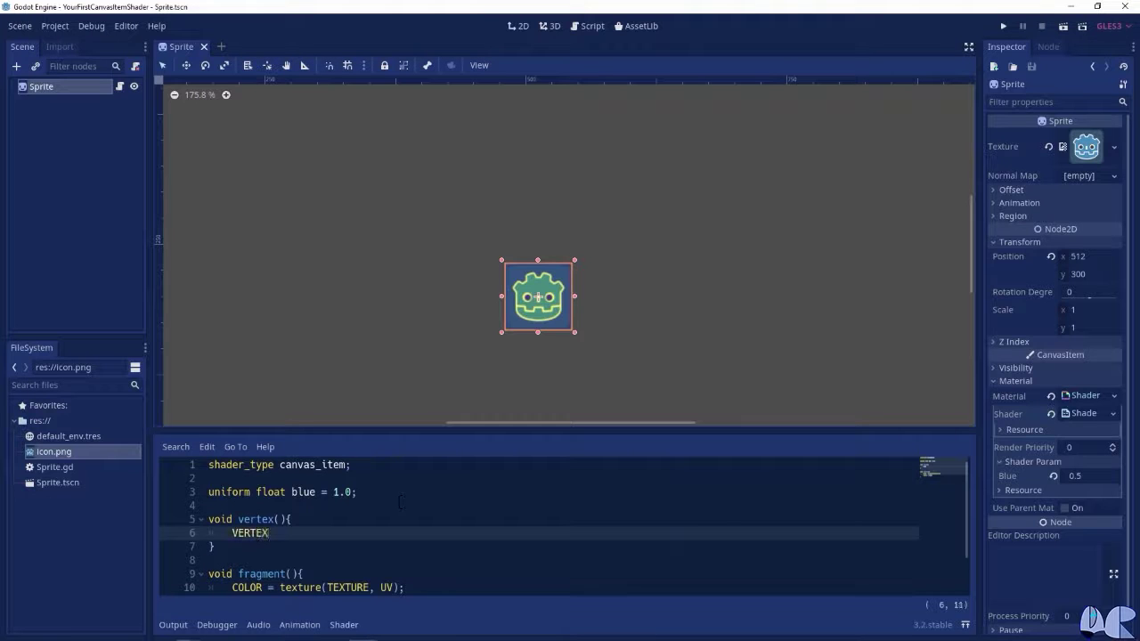
text( +=)
text( vec2)
text((10.0, 0.0))
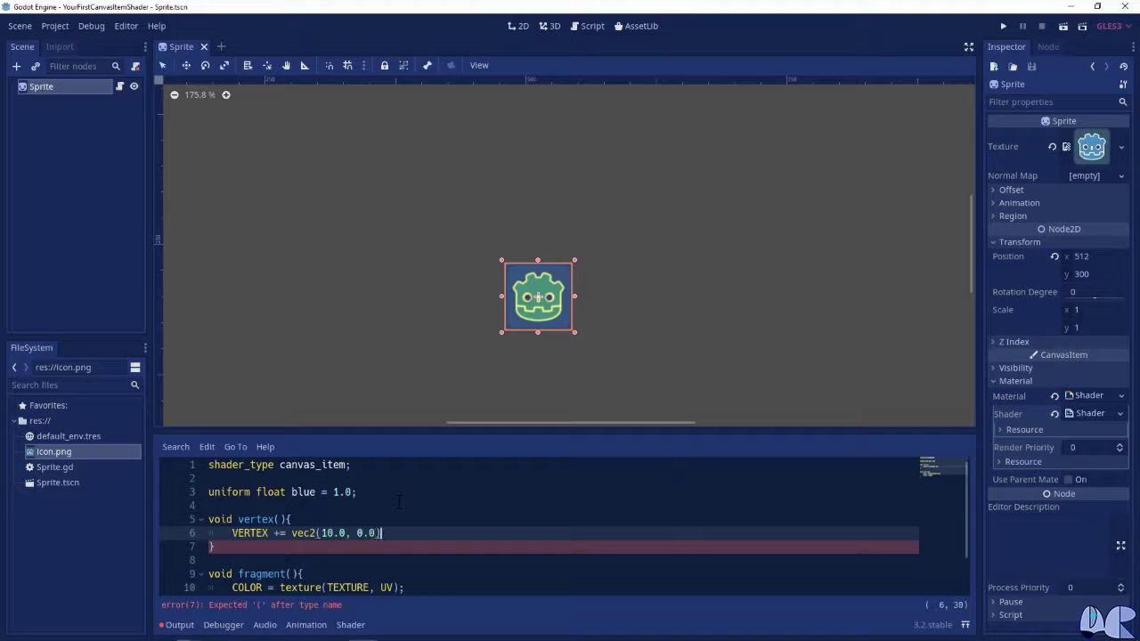
text(;)
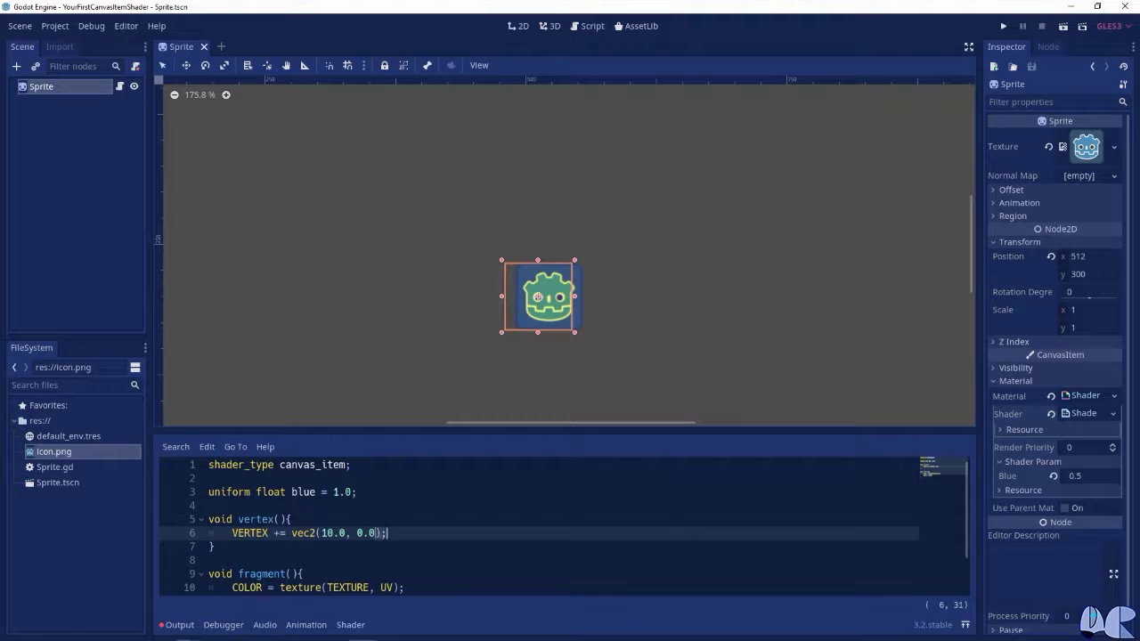
- Replace the fixed vertex offset with vec2(cos(TIME)*100.0, sin(TIME)*100.0) so the icon orbits
drag(387, 533, 323, 533)
key(BackSpace)
text(cos()
text(TIME)*100.0, )
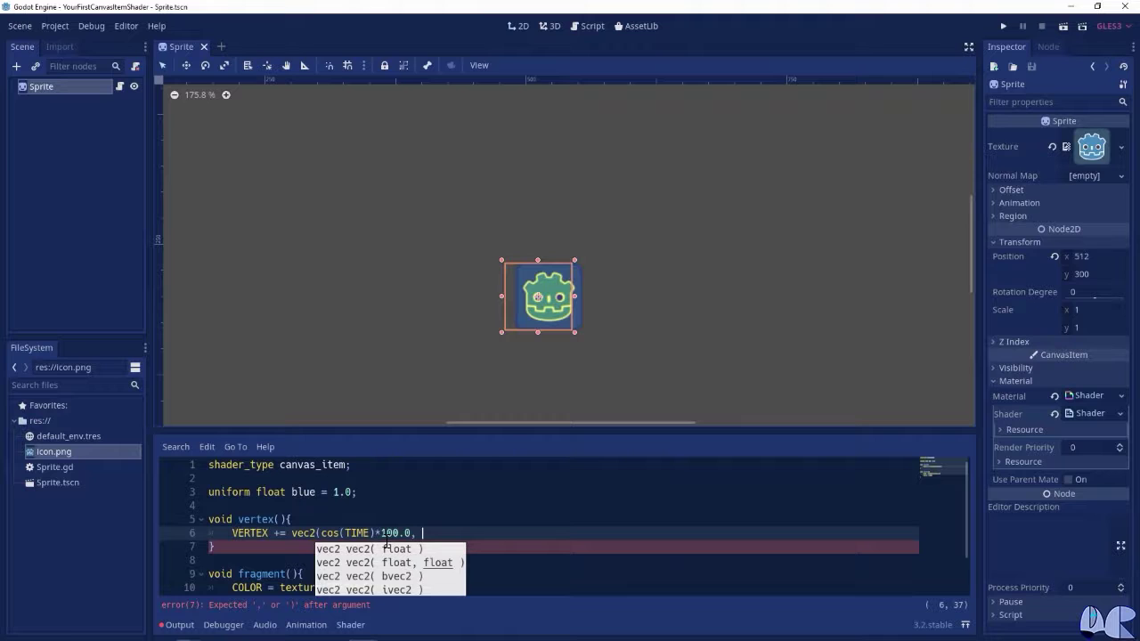
text(sin)
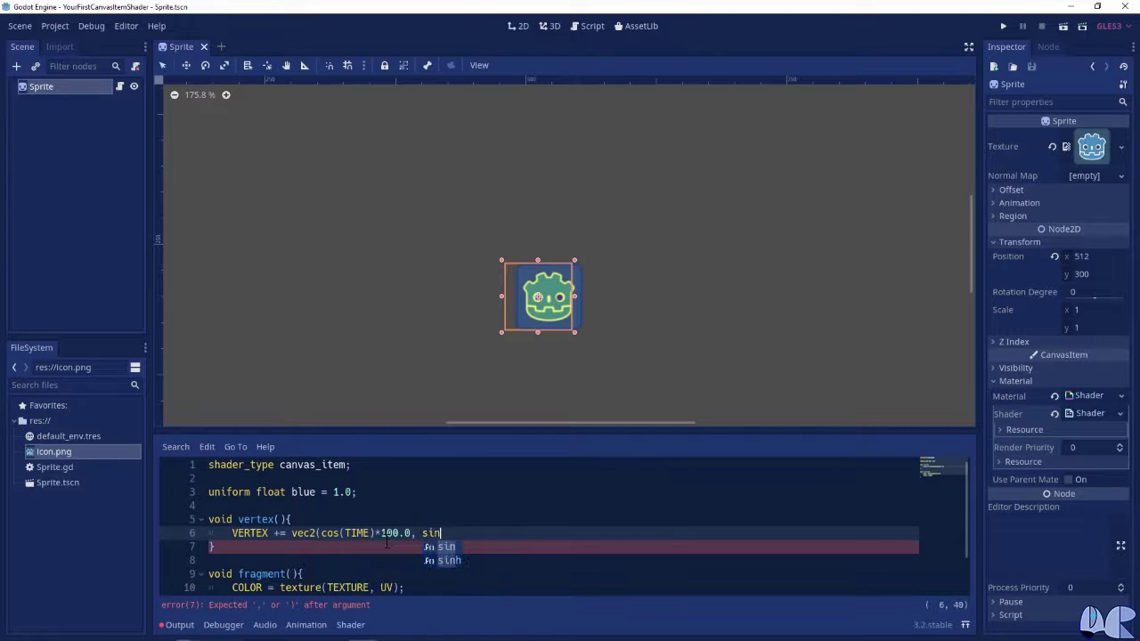
text((TIME)
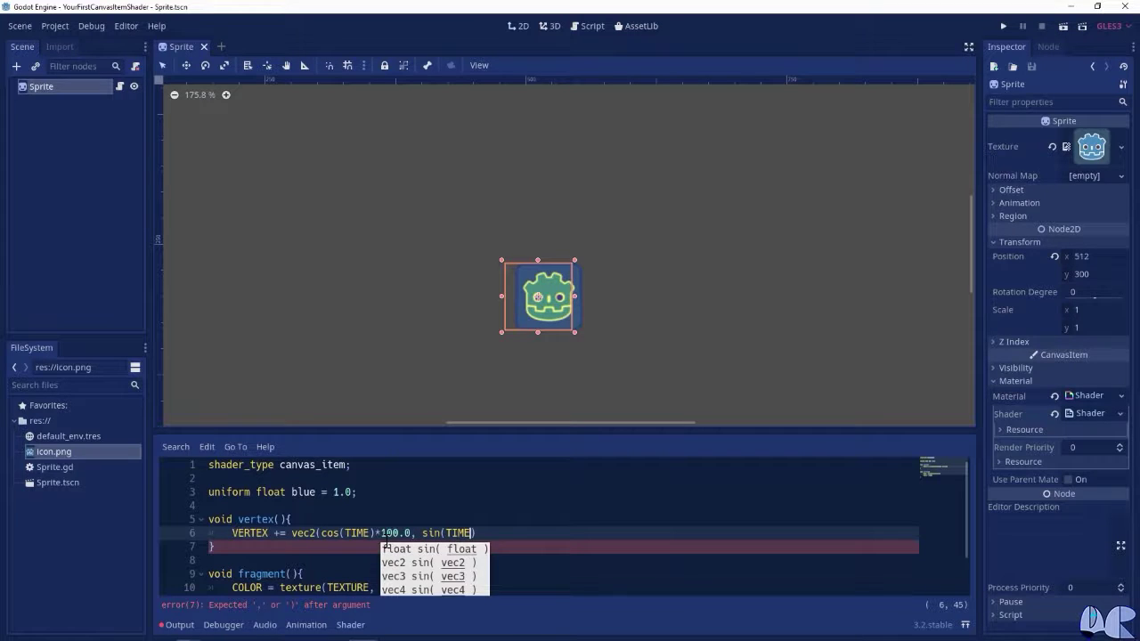
text()*100)
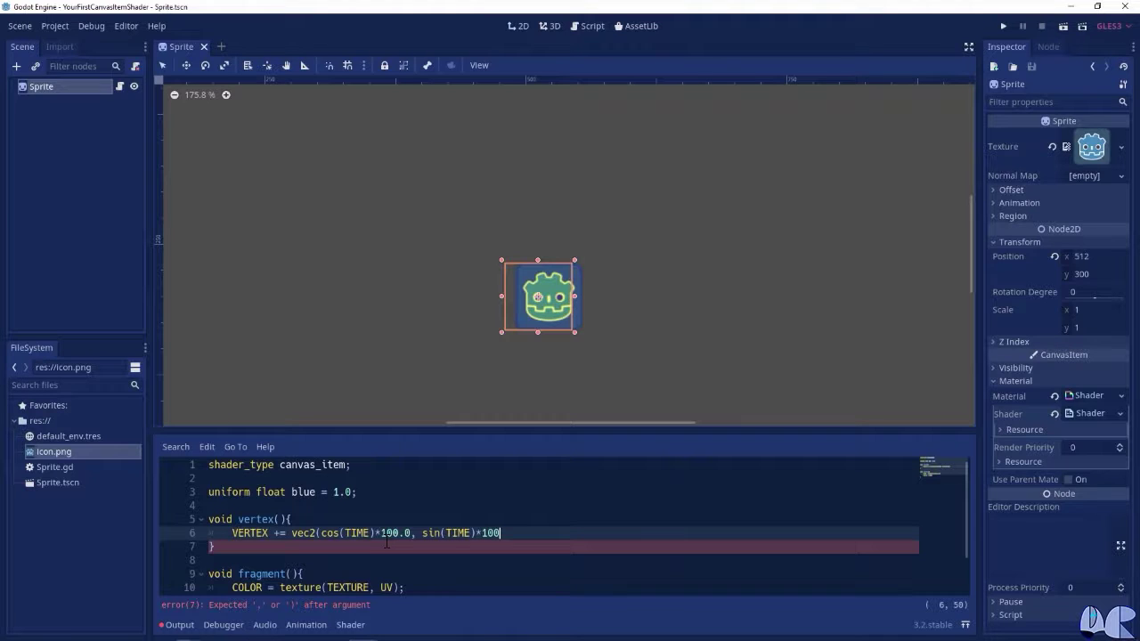
text(.0)
text();)
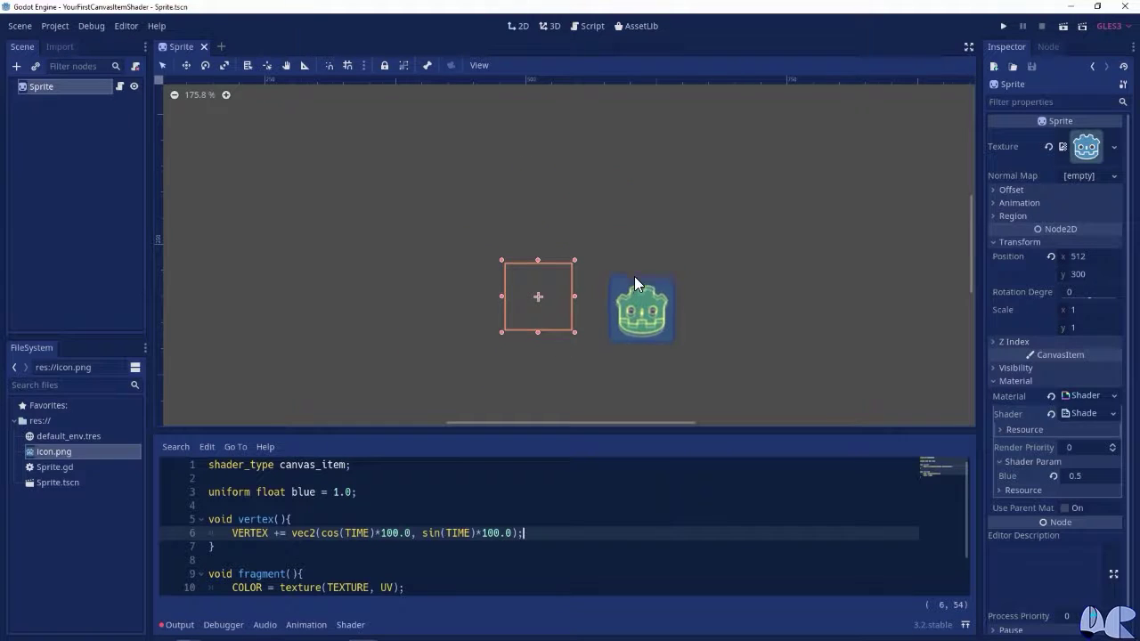
scroll(623, 276, down, 1)
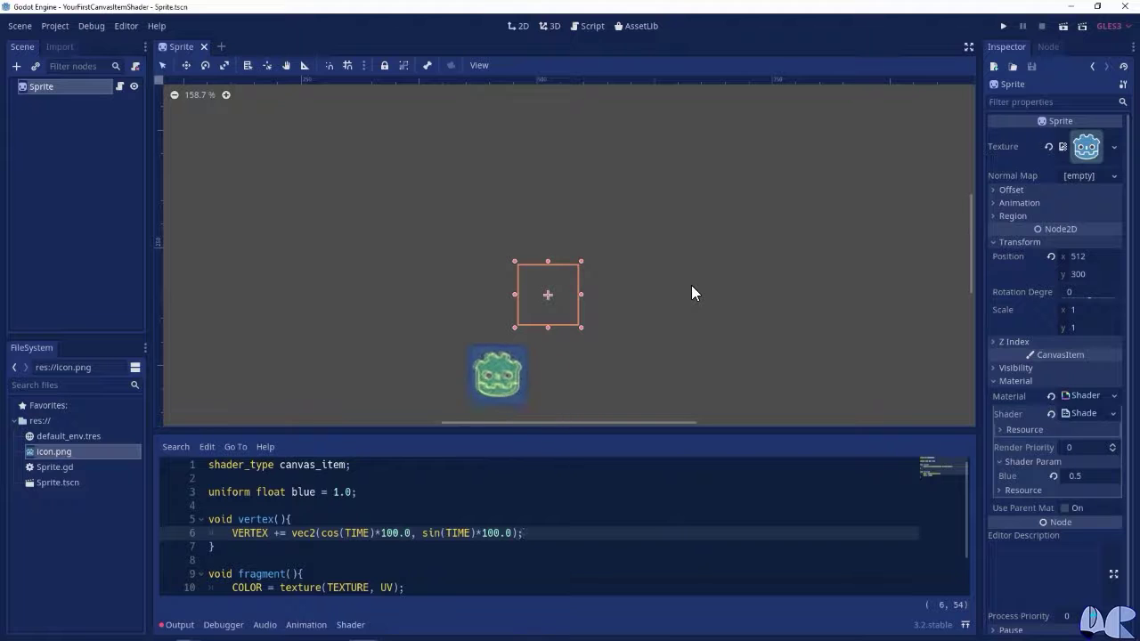